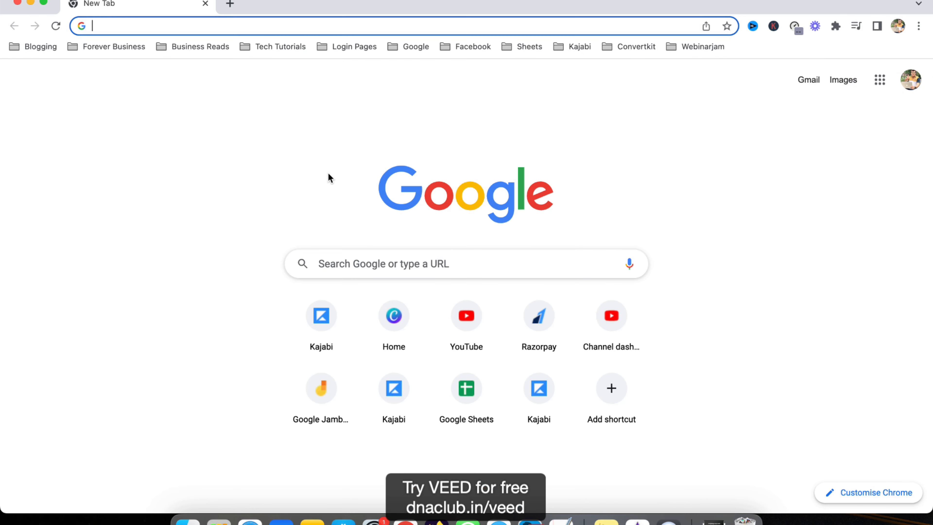
Open dnaclub.in/veed in the browser to reach the VEED site
{"action": "left_click", "coordinate": [208, 27]}
{"action": "type", "text": "veed.io"}
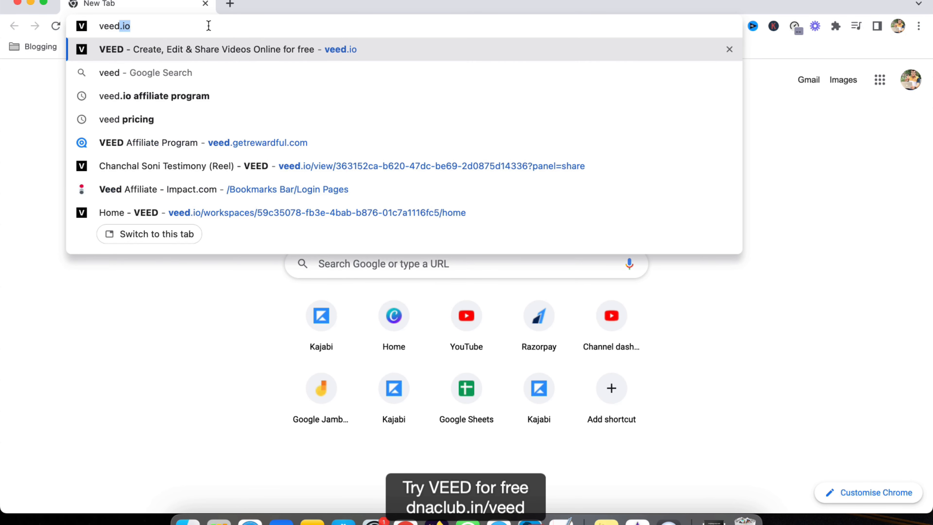
{"action": "type", "text": "dnaclub.in/v"}
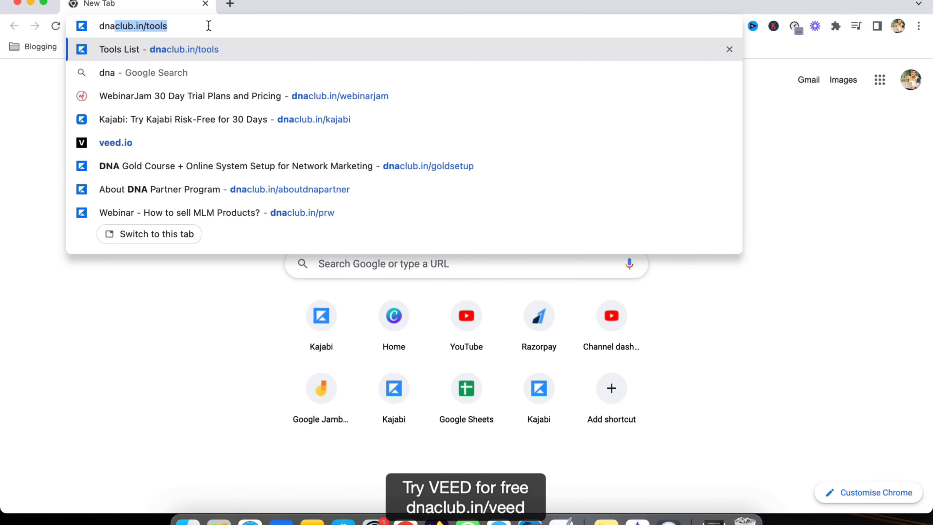
{"action": "key", "text": "BackSpace"}
{"action": "type", "text": "veed"}
{"action": "key", "text": "Return"}
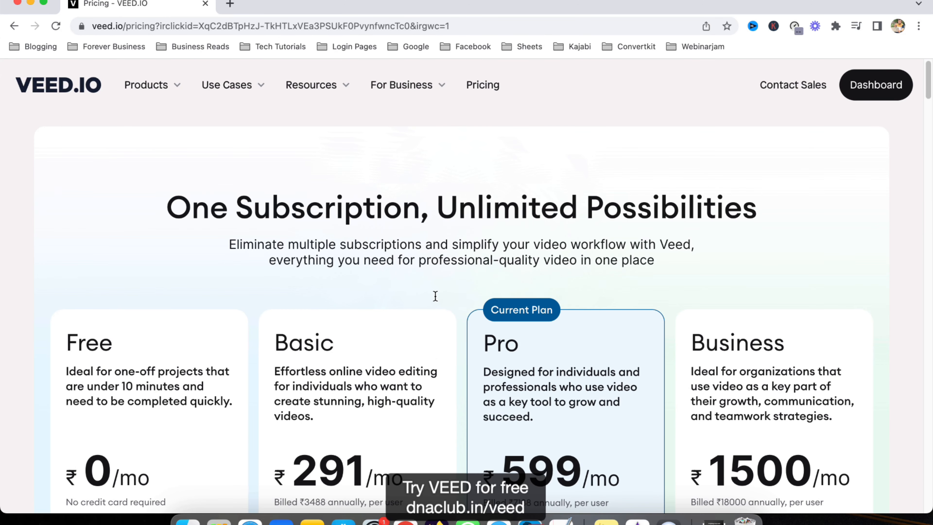
{"action": "scroll", "coordinate": [435, 296], "scroll_direction": "down", "scroll_amount": 5}
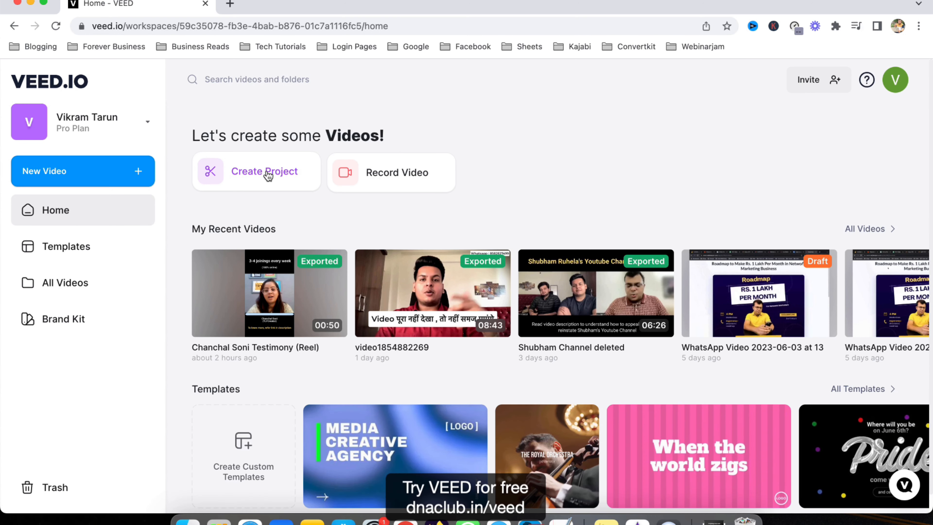
Create a new project and upload the video file qr code visting card.mp4 into it
{"action": "left_click", "coordinate": [268, 176]}
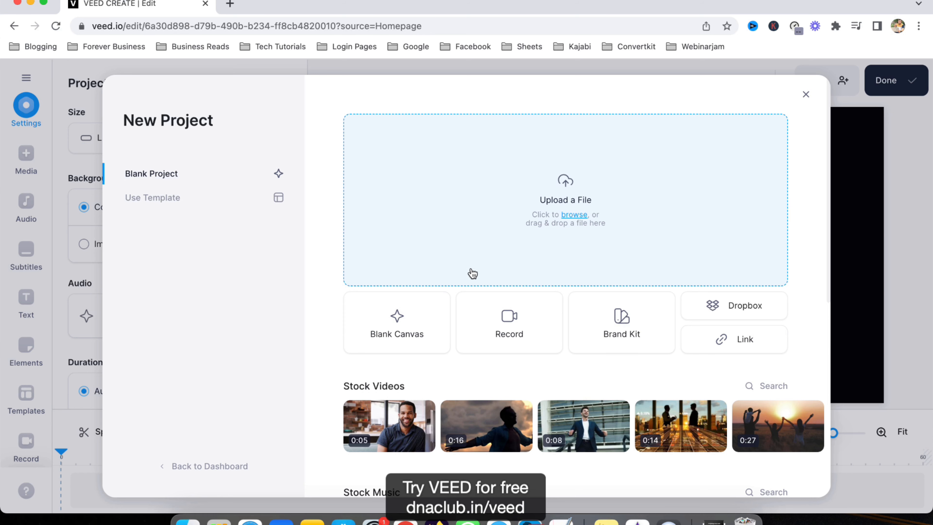
{"action": "left_click", "coordinate": [188, 521]}
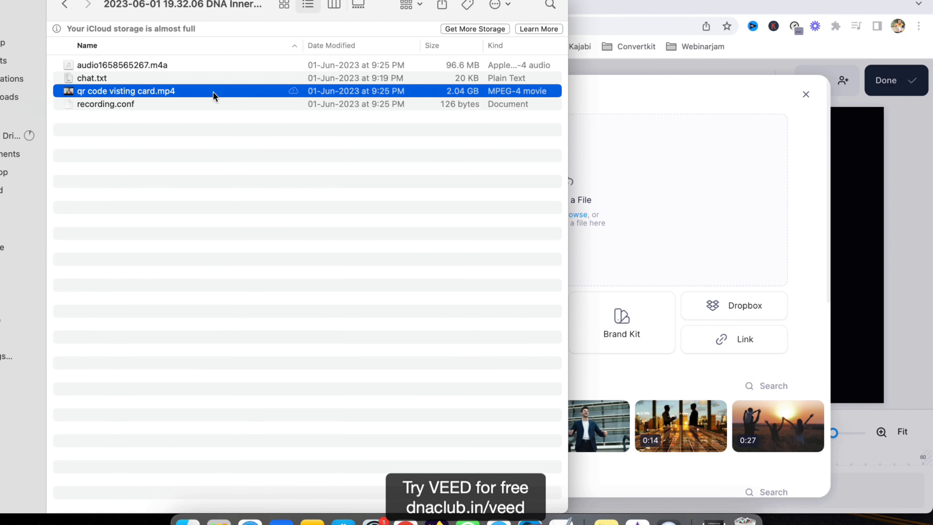
{"action": "left_click_drag", "start_coordinate": [213, 96], "coordinate": [690, 218]}
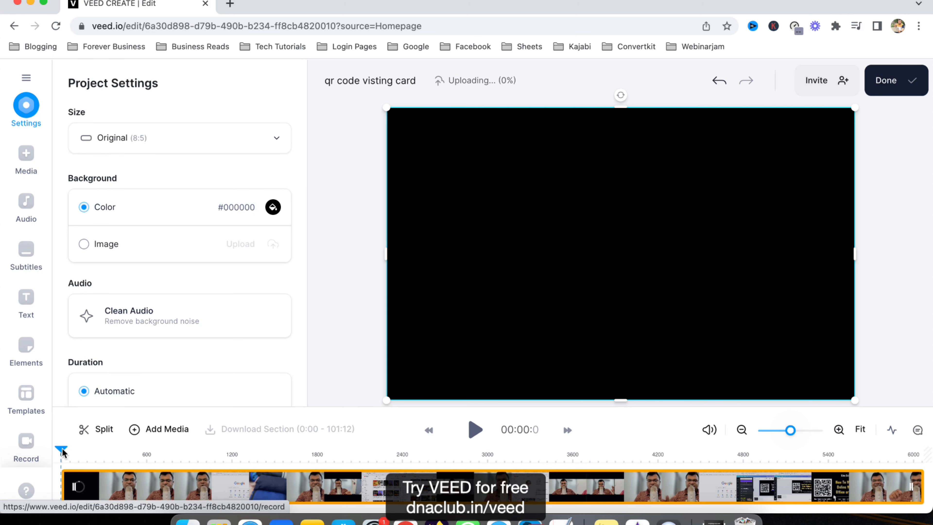
Trim the video down to a short clip of the two-person conversation and move it to the start of the timeline
{"action": "left_click_drag", "start_coordinate": [61, 449], "coordinate": [468, 458]}
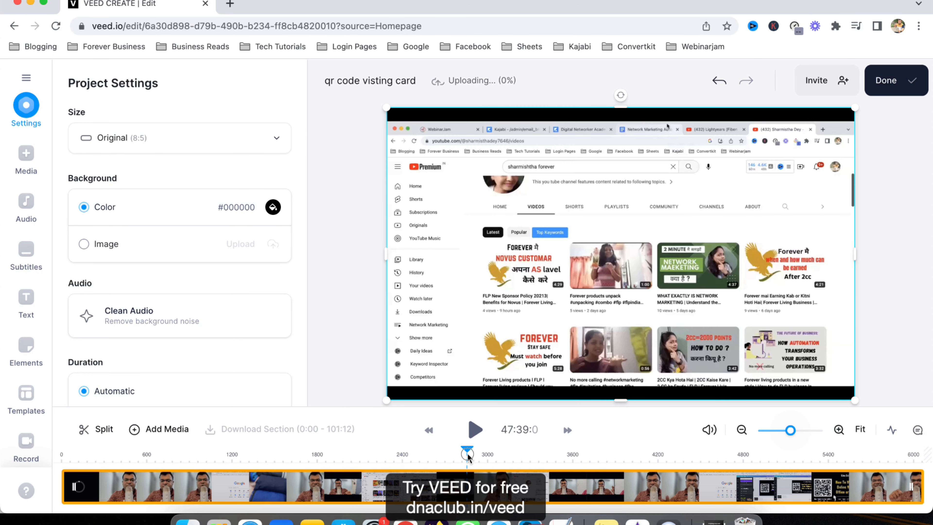
{"action": "left_click_drag", "start_coordinate": [791, 431], "coordinate": [792, 432]}
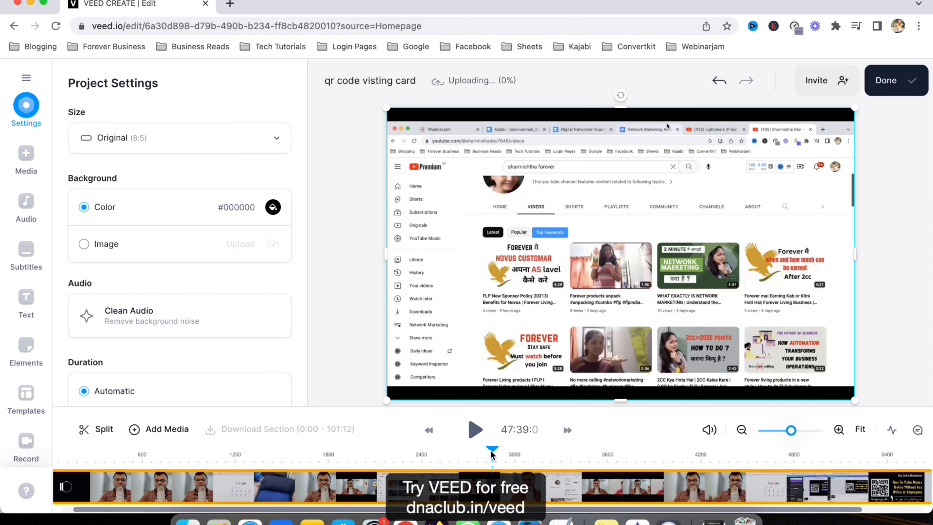
{"action": "left_click_drag", "start_coordinate": [492, 455], "coordinate": [384, 453]}
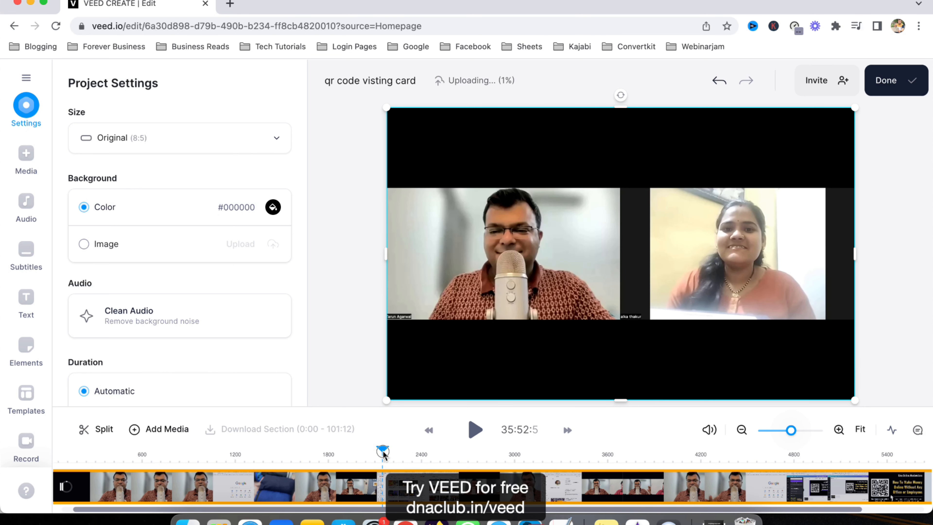
{"action": "left_click", "coordinate": [476, 430]}
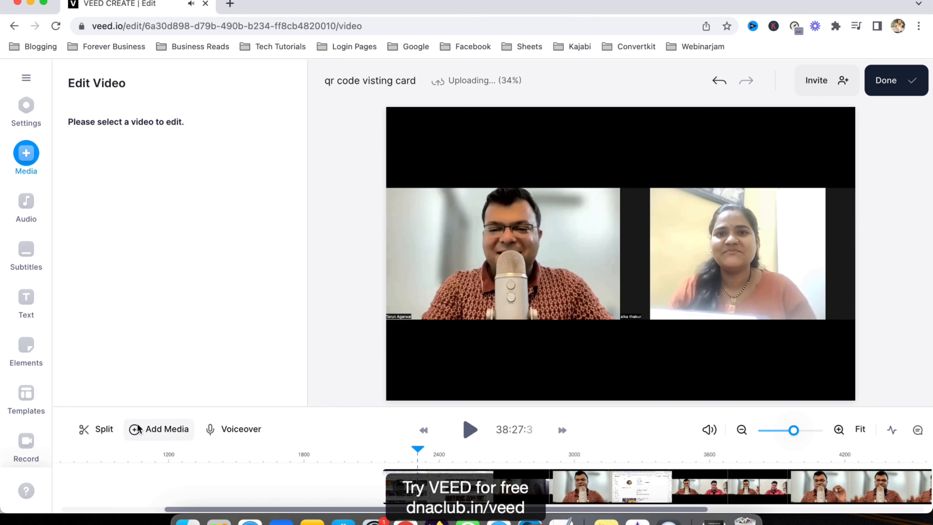
{"action": "left_click", "coordinate": [394, 481]}
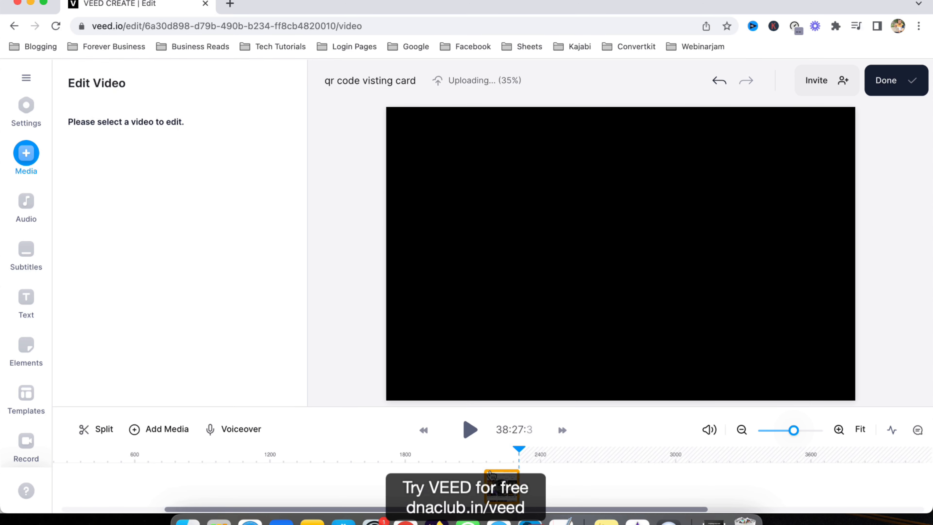
{"action": "left_click", "coordinate": [501, 494]}
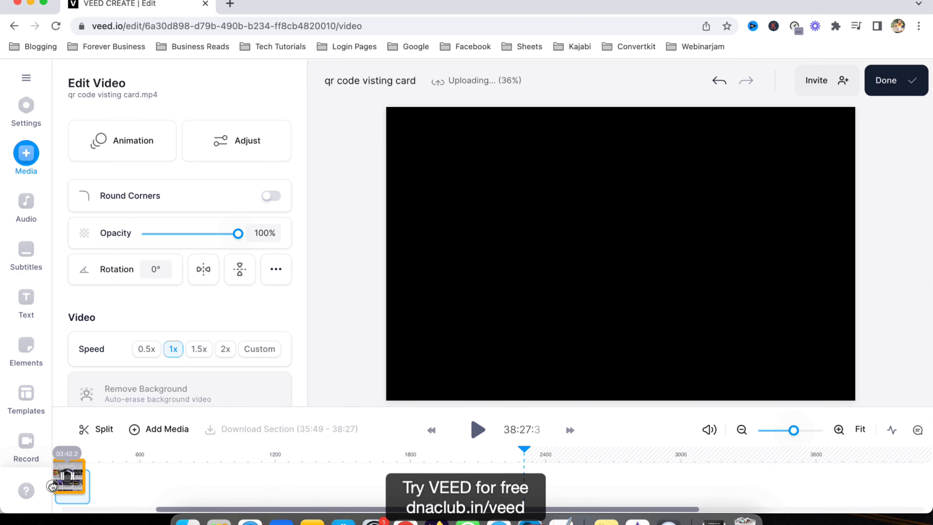
{"action": "left_click_drag", "start_coordinate": [100, 455], "coordinate": [61, 456]}
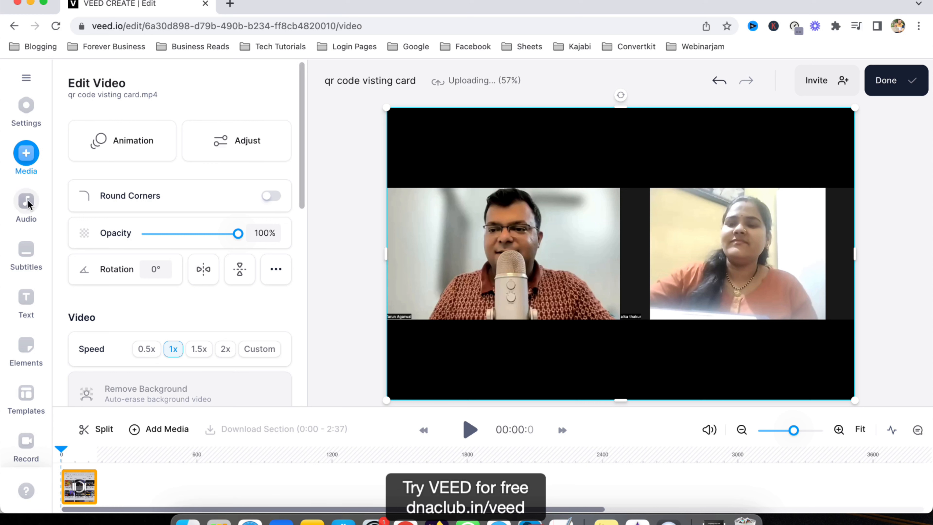
Change the project size to Instagram Reel (9:16)
{"action": "left_click", "coordinate": [43, 127]}
{"action": "left_click", "coordinate": [133, 139]}
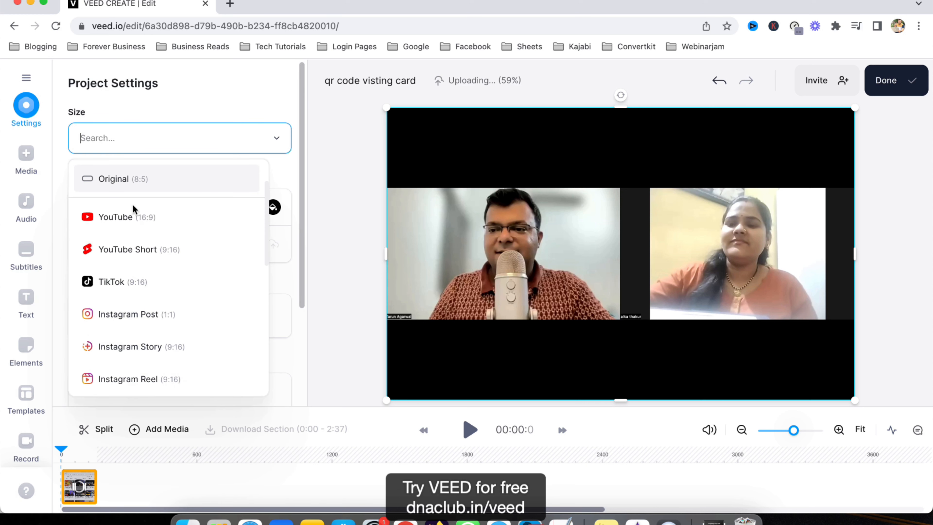
{"action": "left_click", "coordinate": [148, 383]}
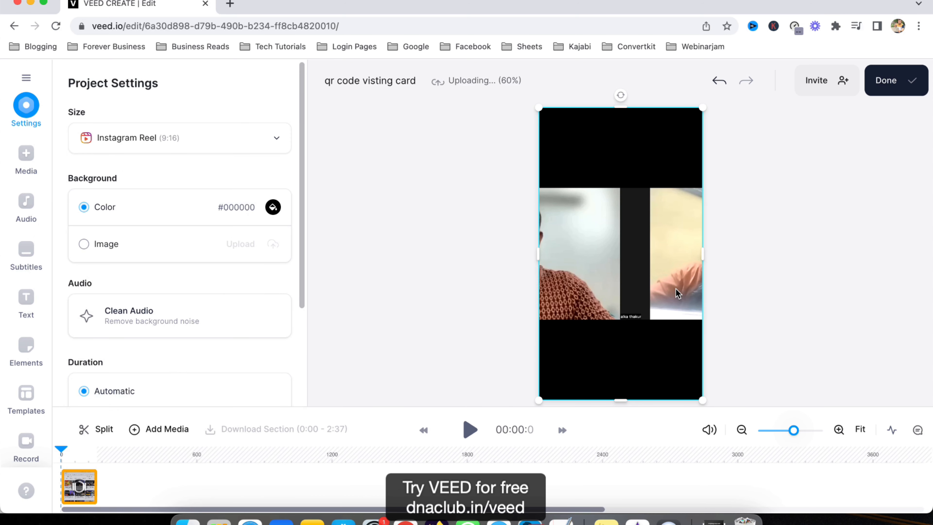
Reposition and resize the video so the woman's camera view fills the vertical frame
{"action": "left_click", "coordinate": [636, 283]}
{"action": "left_click_drag", "start_coordinate": [636, 238], "coordinate": [523, 237]}
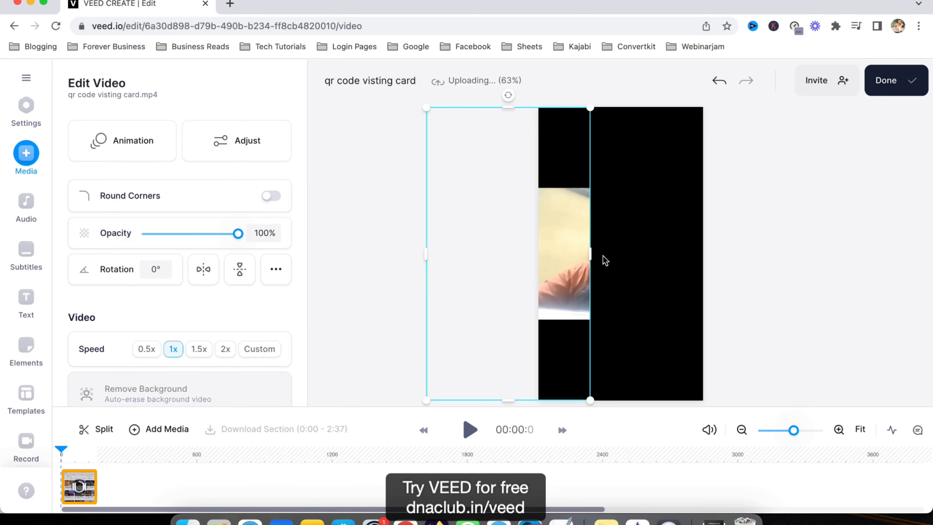
{"action": "left_click_drag", "start_coordinate": [590, 254], "coordinate": [688, 254]}
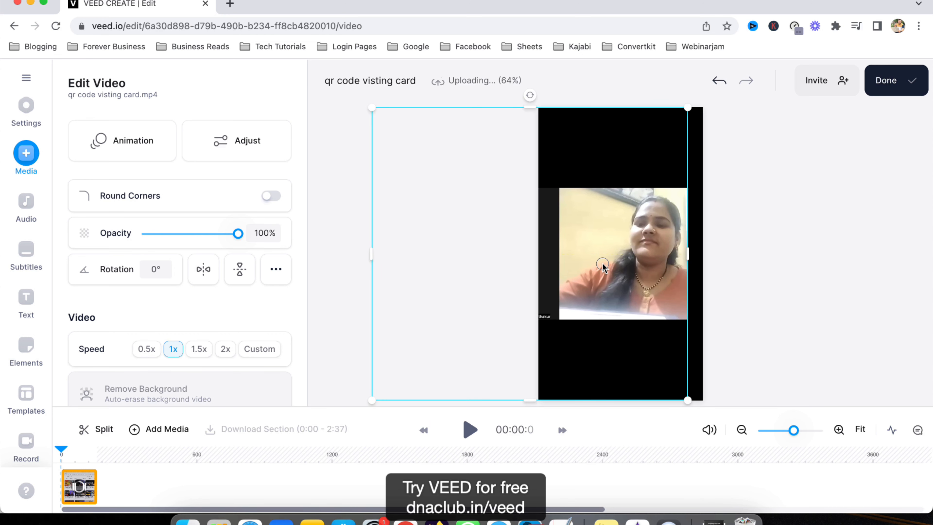
{"action": "left_click_drag", "start_coordinate": [602, 265], "coordinate": [568, 265]}
{"action": "left_click_drag", "start_coordinate": [656, 257], "coordinate": [702, 255]}
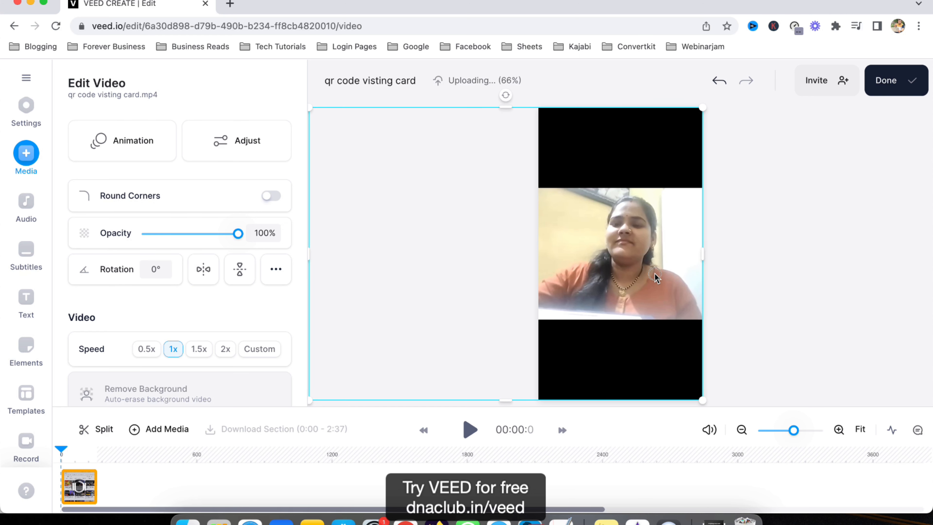
{"action": "left_click", "coordinate": [850, 258]}
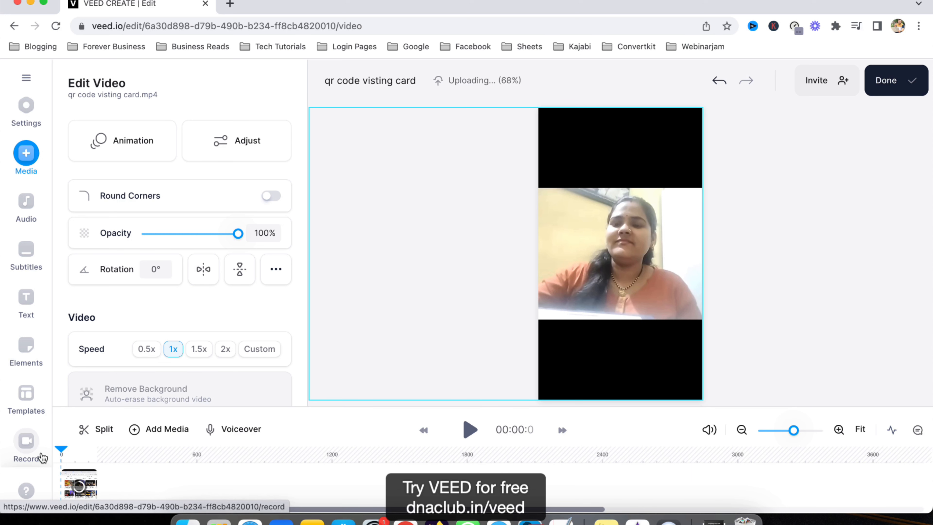
Play back the video to preview the new framing
{"action": "key", "text": "space"}
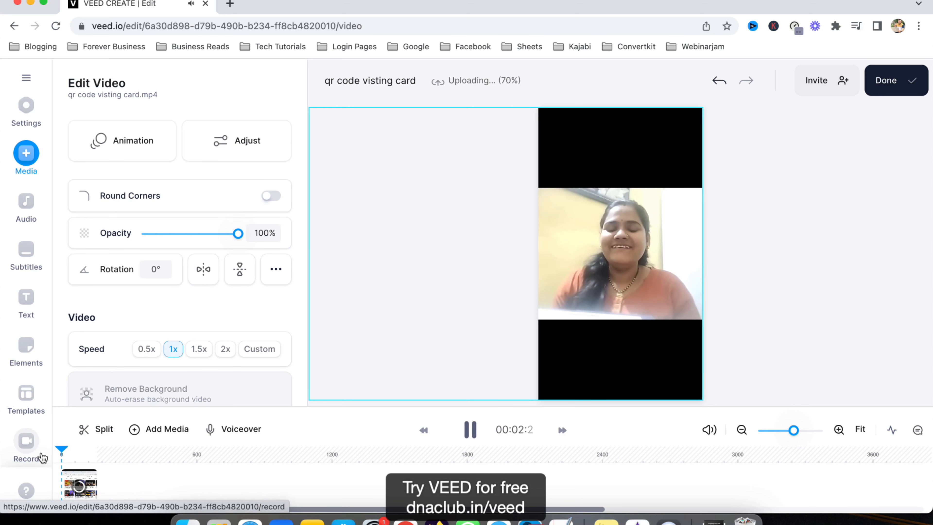
{"action": "key", "text": "space"}
{"action": "key", "text": "space"}
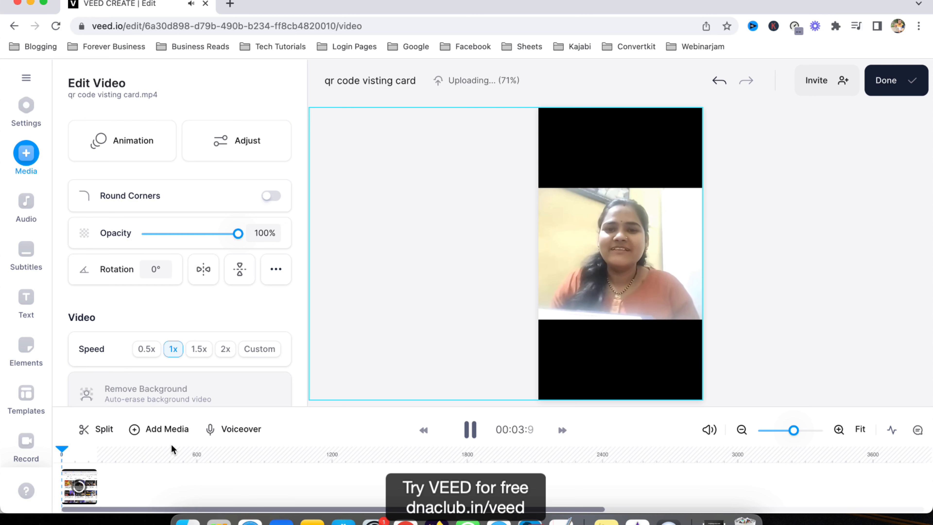
{"action": "key", "text": "space"}
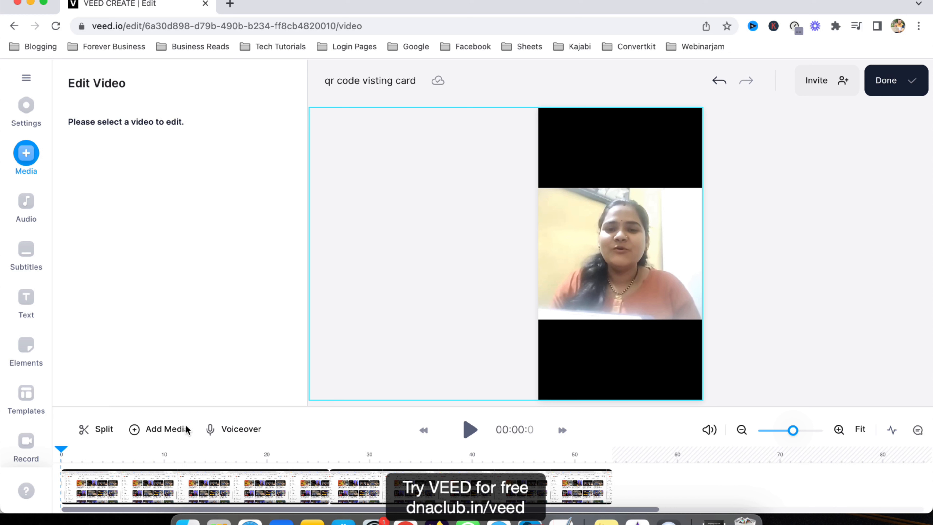
Add a Headline Title text and place it across the top black band of the frame
{"action": "left_click", "coordinate": [25, 302]}
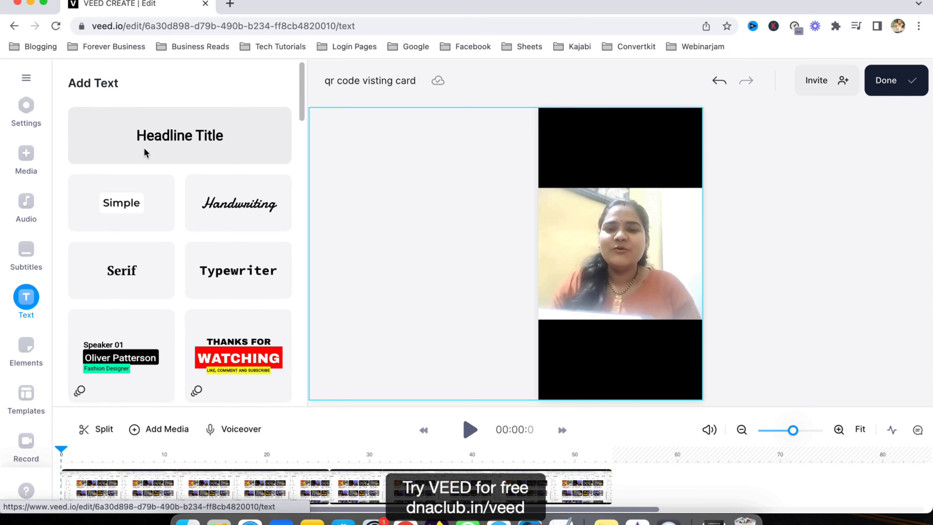
{"action": "left_click", "coordinate": [167, 139]}
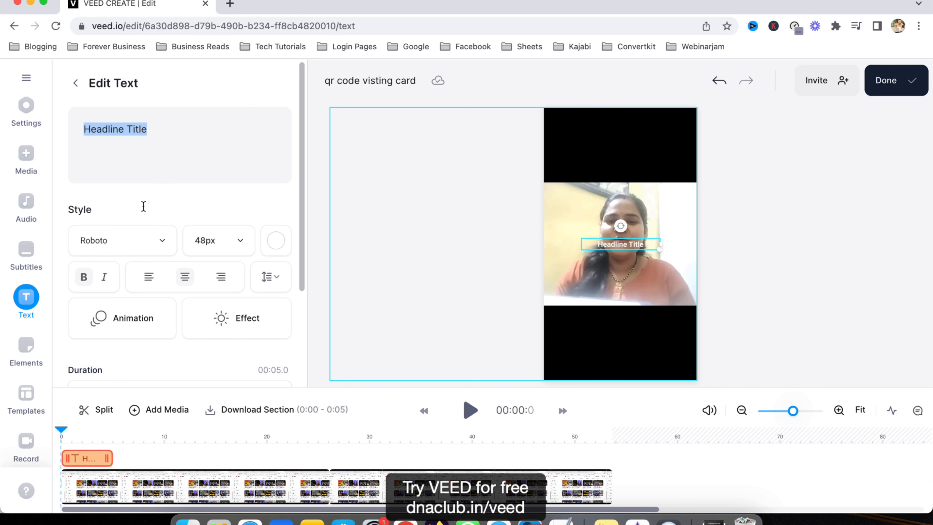
{"action": "left_click_drag", "start_coordinate": [632, 252], "coordinate": [690, 146]}
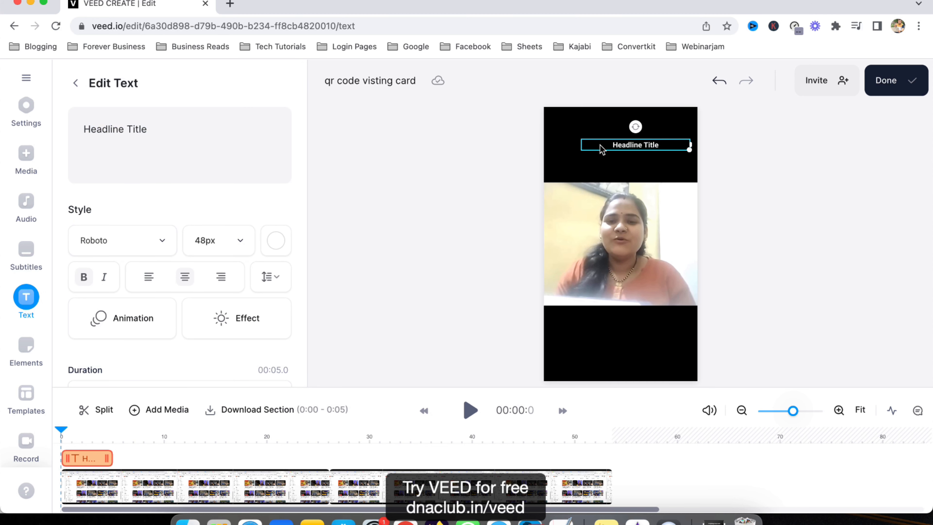
{"action": "left_click_drag", "start_coordinate": [601, 149], "coordinate": [572, 149]}
{"action": "left_click_drag", "start_coordinate": [662, 146], "coordinate": [689, 146]}
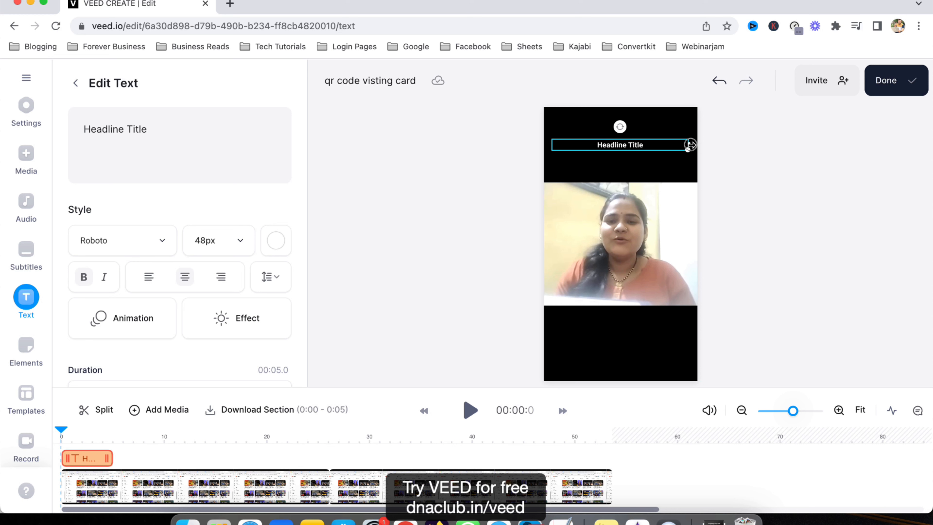
Set the headline's font size to 72px
{"action": "left_click", "coordinate": [235, 240]}
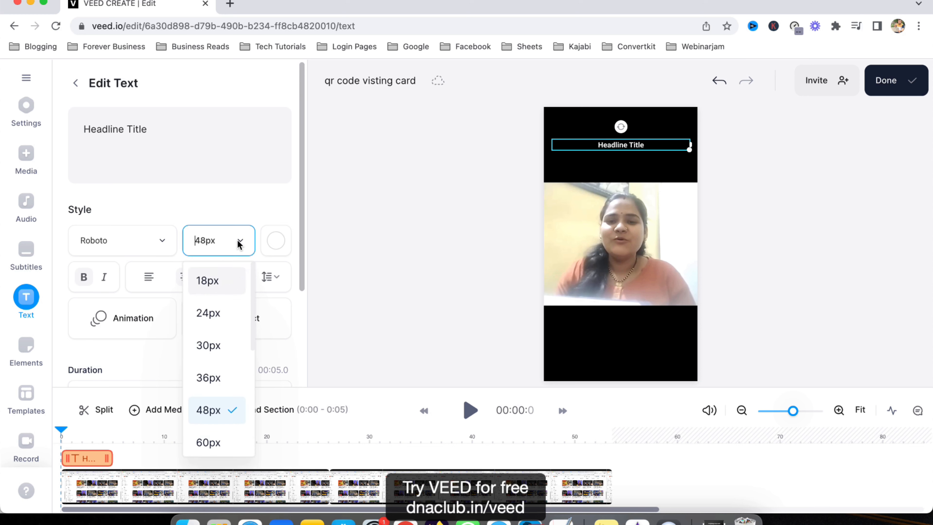
{"action": "left_click", "coordinate": [208, 443]}
{"action": "left_click", "coordinate": [241, 242]}
{"action": "scroll", "coordinate": [227, 364], "scroll_direction": "down", "scroll_amount": 3}
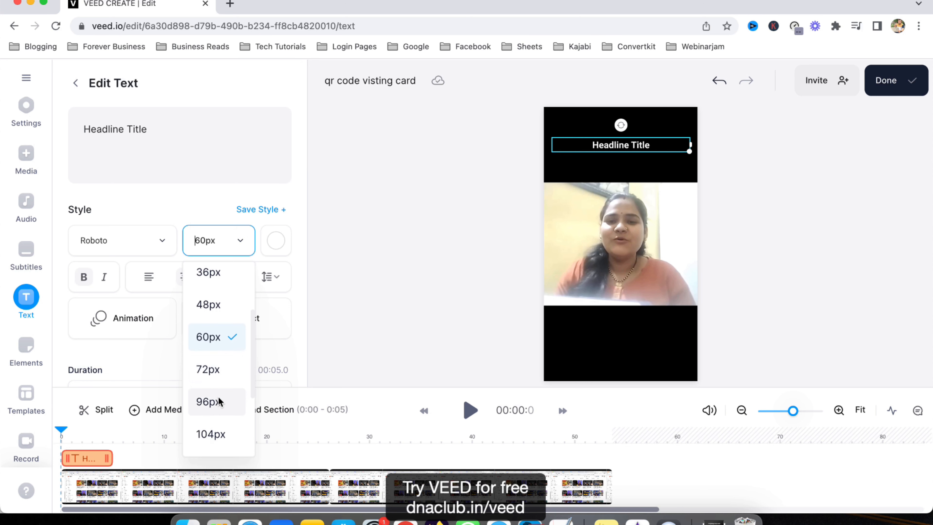
{"action": "left_click", "coordinate": [208, 368]}
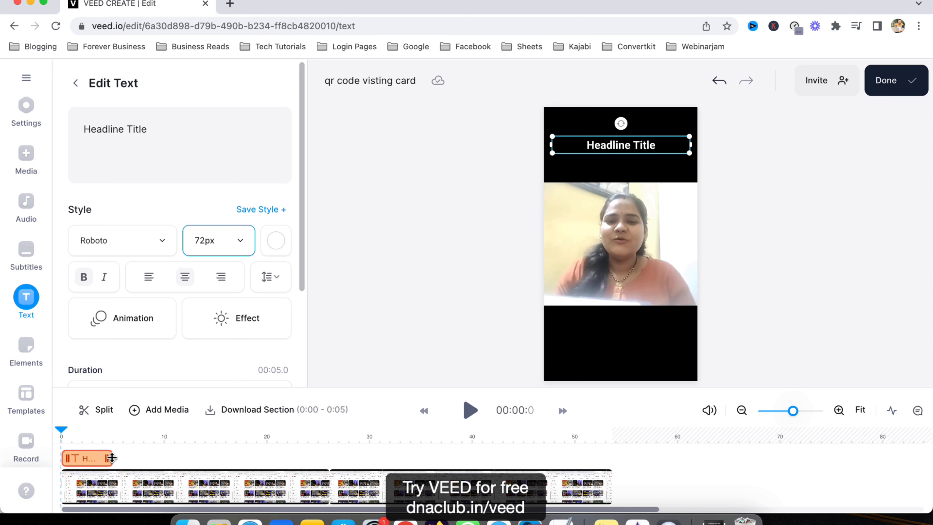
Extend the headline clip across the whole video and change its text to 'Housewife Building Network Marketing Business 100% from Home'
{"action": "left_click_drag", "start_coordinate": [111, 458], "coordinate": [613, 452]}
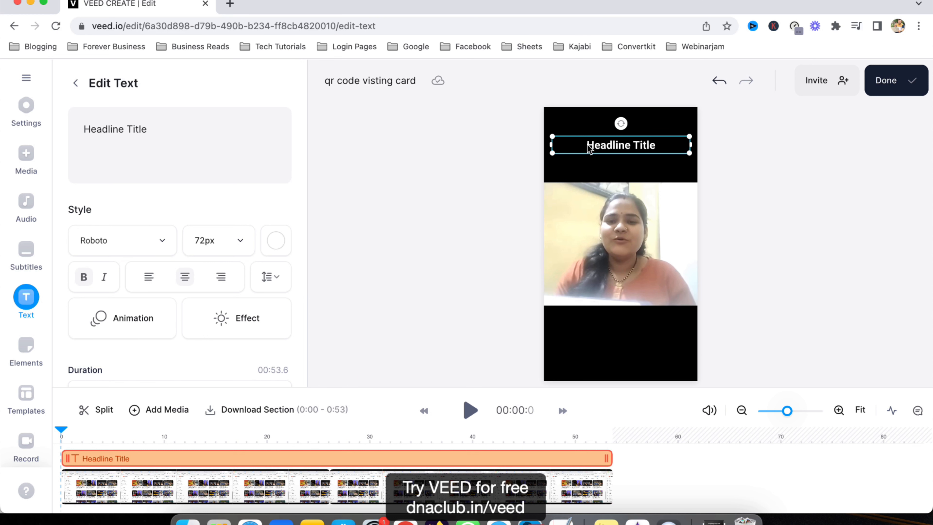
{"action": "double_click", "coordinate": [119, 132]}
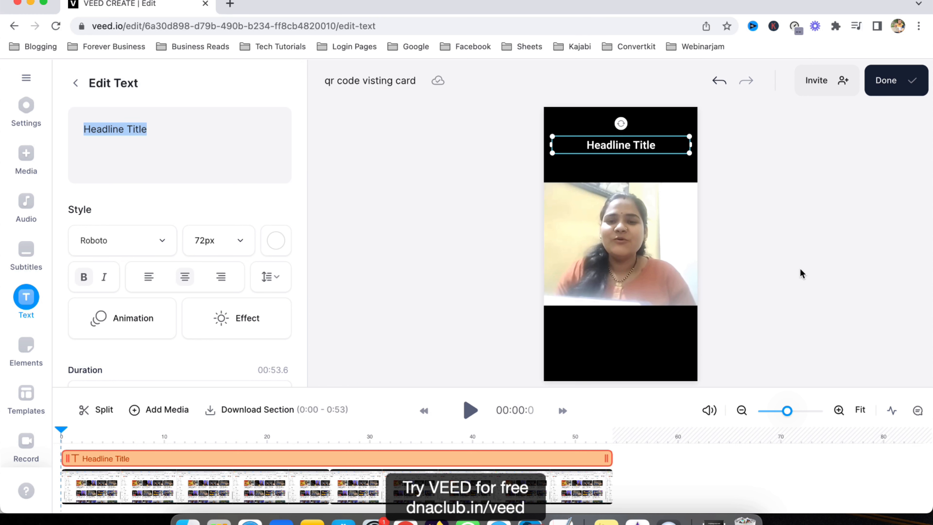
{"action": "type", "text": "House"}
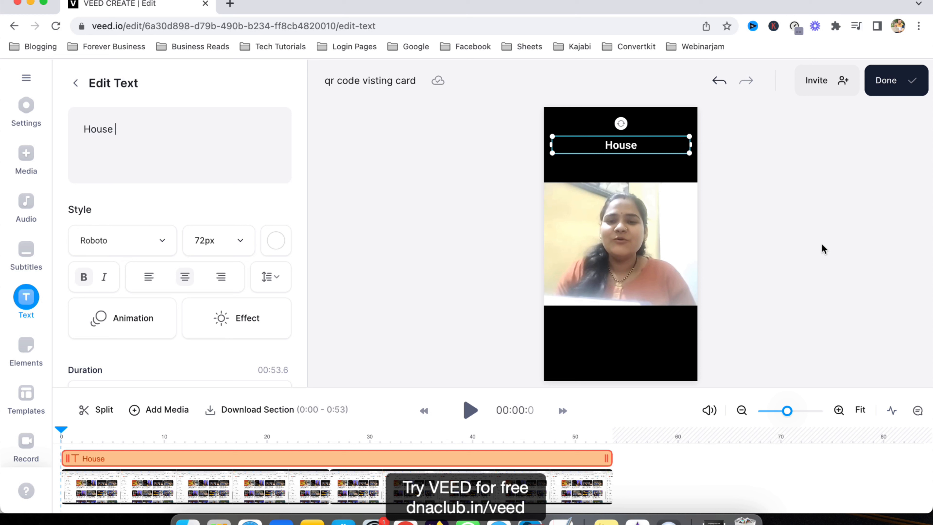
{"action": "type", "text": "wife Bui"}
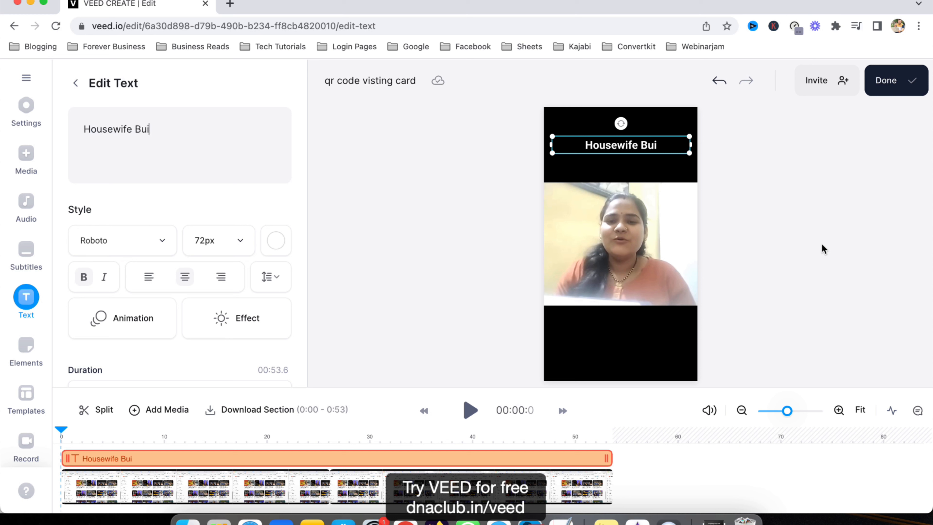
{"action": "type", "text": "lding Network Marketing"}
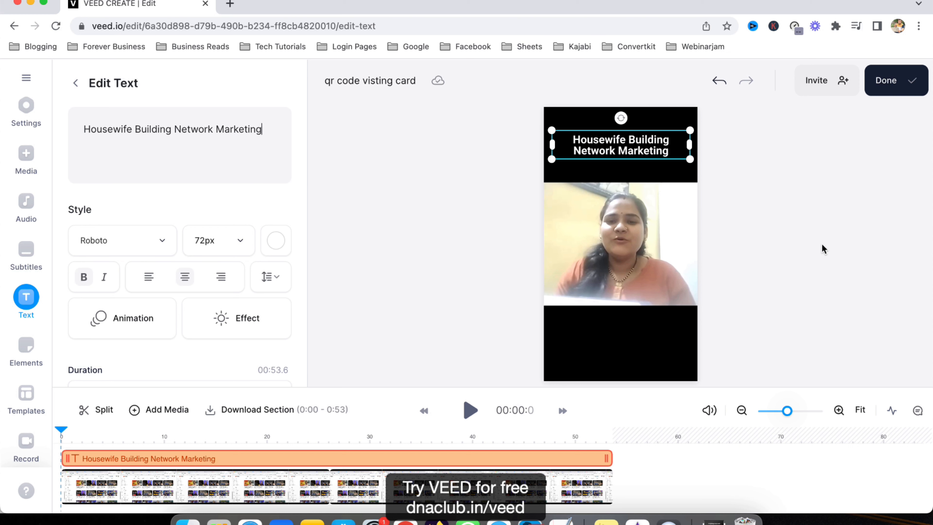
{"action": "type", "text": " Business 100"}
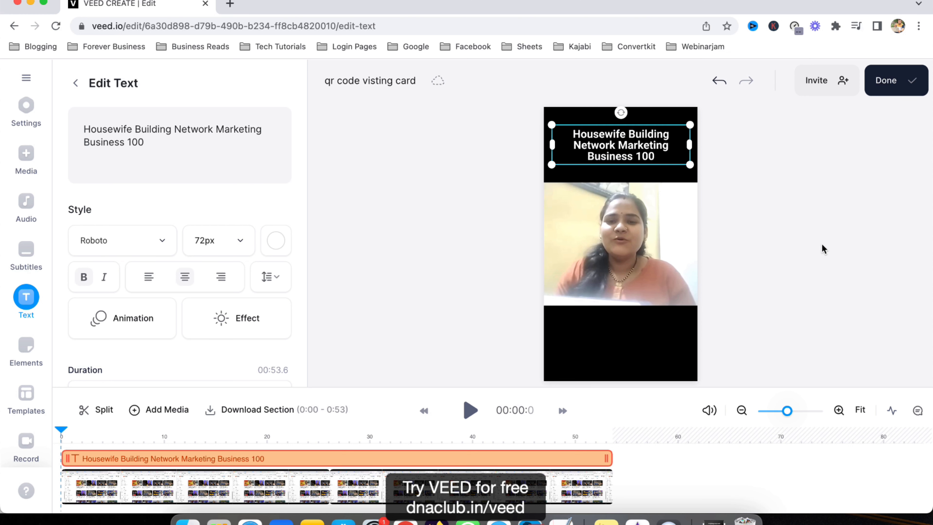
{"action": "type", "text": "% from Home"}
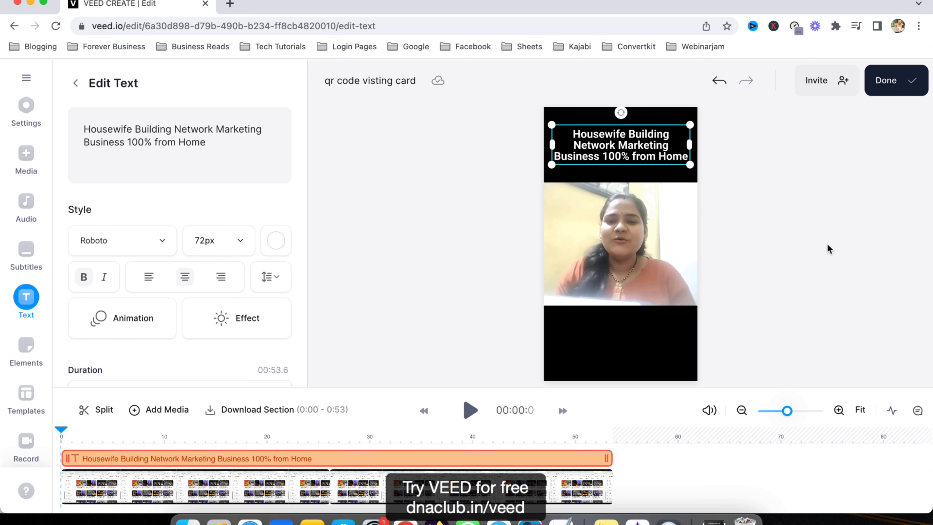
Adjust the headline's letter spacing to about -3.12 so it wraps across three lines
{"action": "left_click_drag", "start_coordinate": [213, 146], "coordinate": [76, 126]}
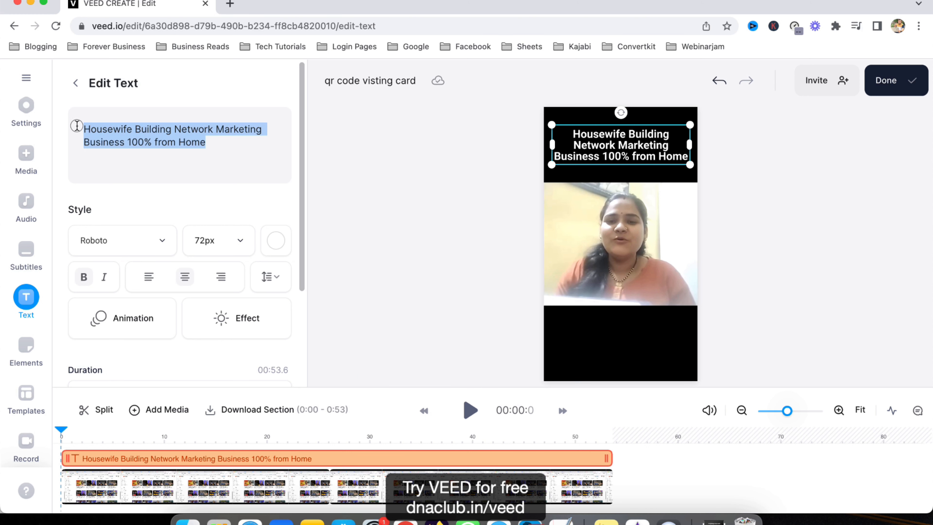
{"action": "left_click", "coordinate": [279, 282]}
{"action": "left_click_drag", "start_coordinate": [354, 237], "coordinate": [355, 218]}
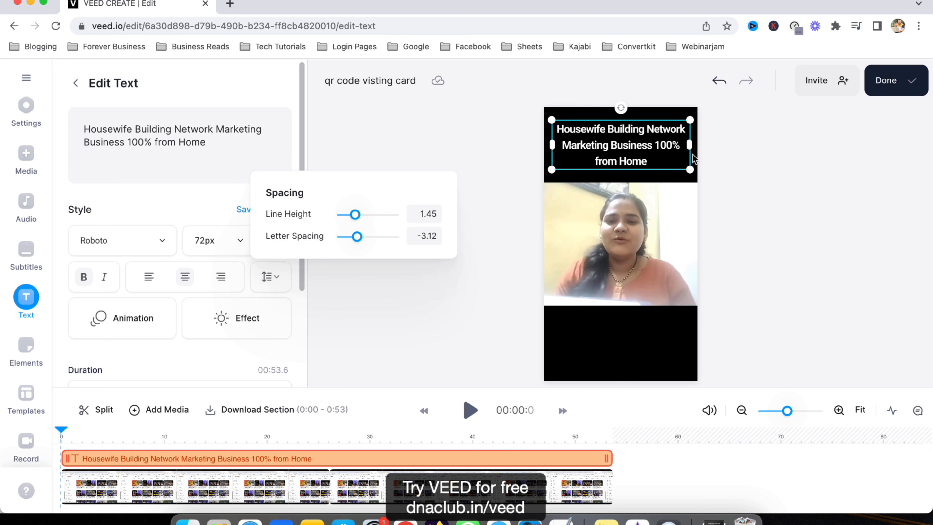
{"action": "left_click", "coordinate": [781, 186]}
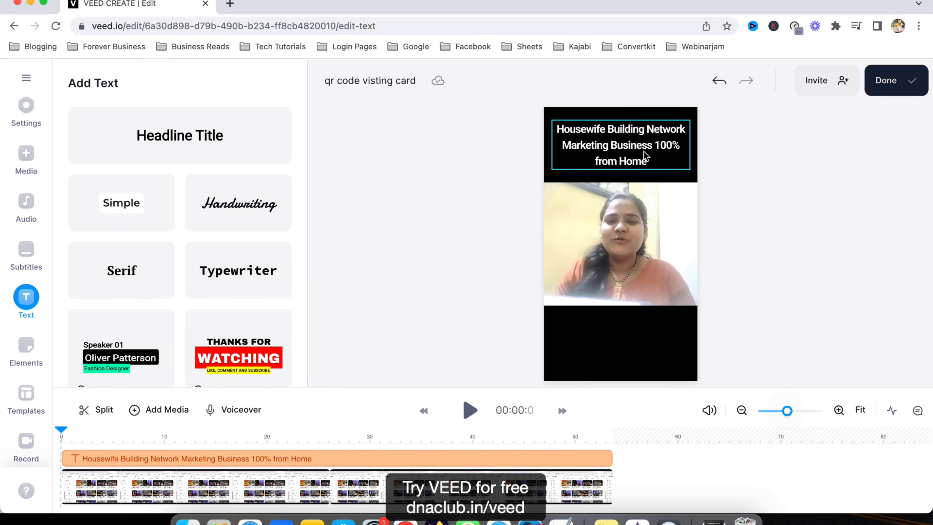
Duplicate the headline text and move the copy into the bottom black band of the frame
{"action": "left_click", "coordinate": [625, 147]}
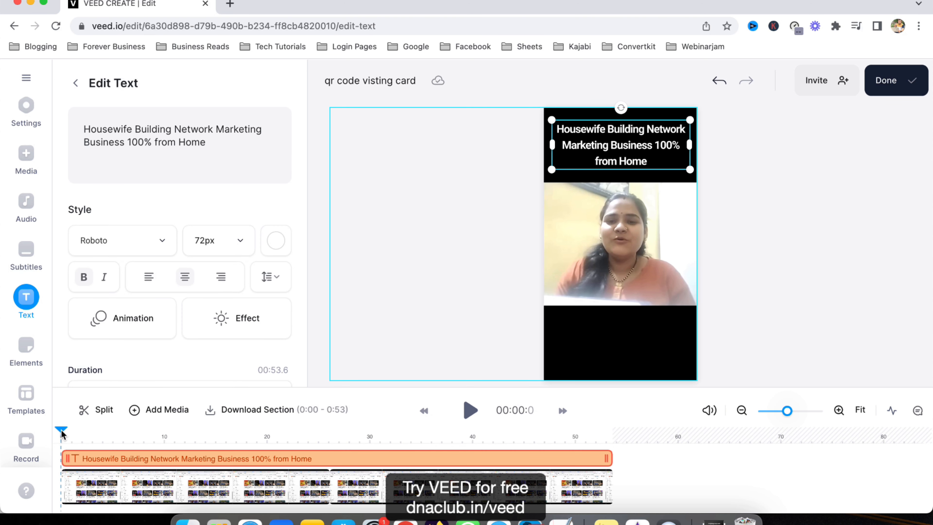
{"action": "key", "text": "super+v"}
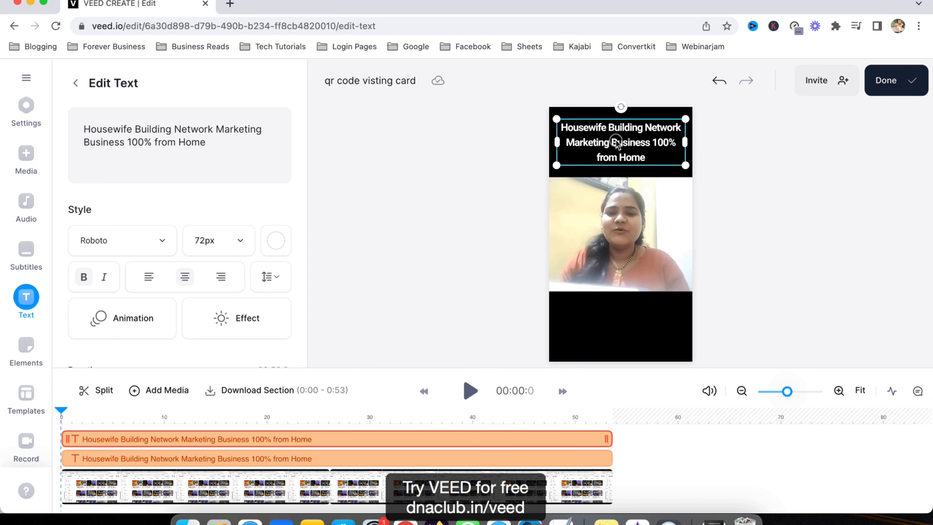
{"action": "left_click_drag", "start_coordinate": [616, 144], "coordinate": [617, 327]}
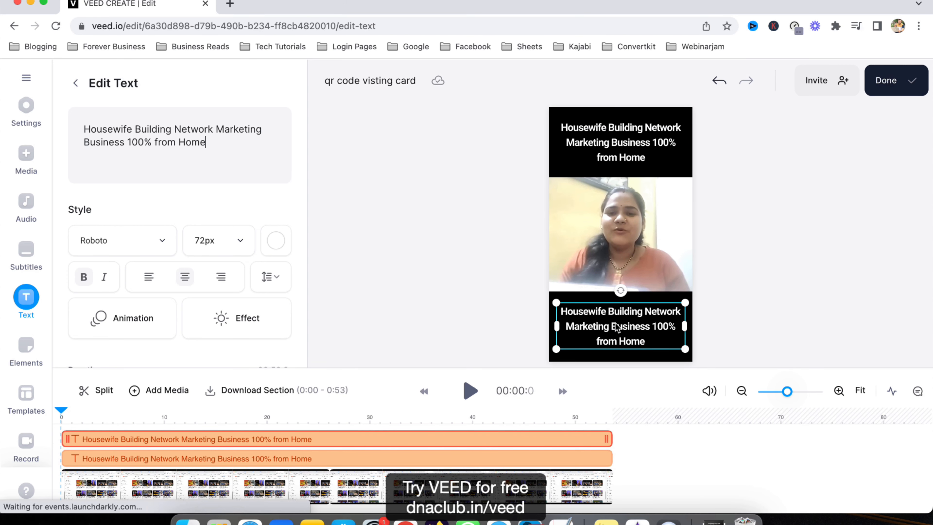
Replace the copy's text with 'Visit - dnaclub.in/goldsetup'
{"action": "triple_click", "coordinate": [180, 138]}
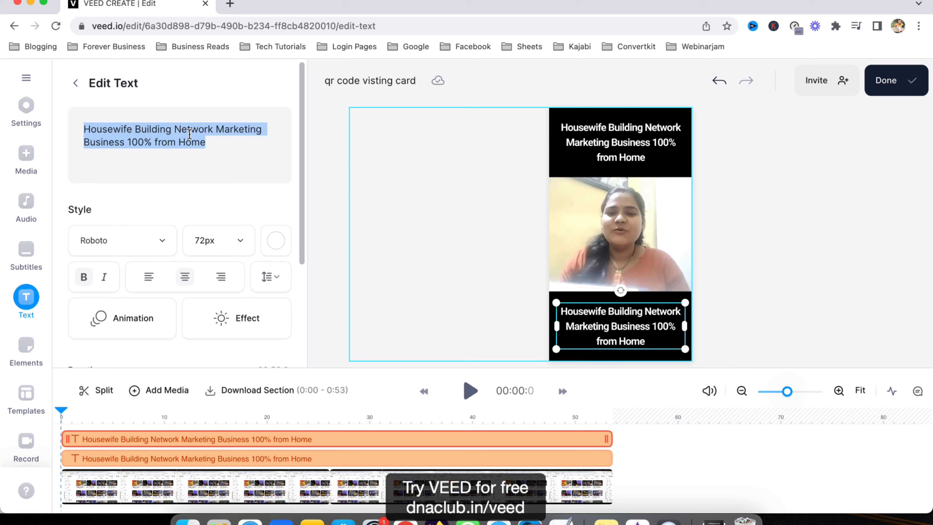
{"action": "type", "text": "T"}
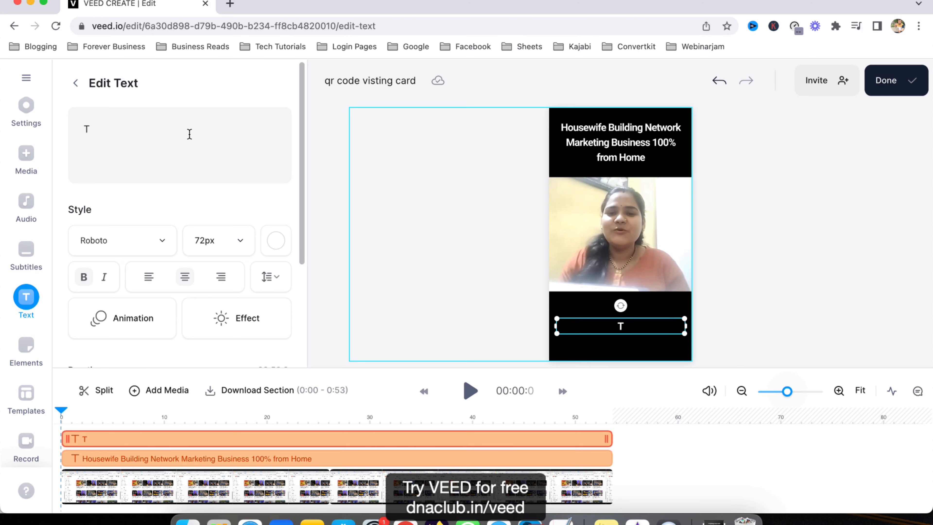
{"action": "key", "text": "BackSpace"}
{"action": "type", "text": "Kno"}
{"action": "key", "text": "BackSpace"}
{"action": "key", "text": "BackSpace"}
{"action": "key", "text": "BackSpace"}
{"action": "type", "text": "Visit - w"}
{"action": "key", "text": "BackSpace"}
{"action": "type", "text": "dnaclub.in/go"}
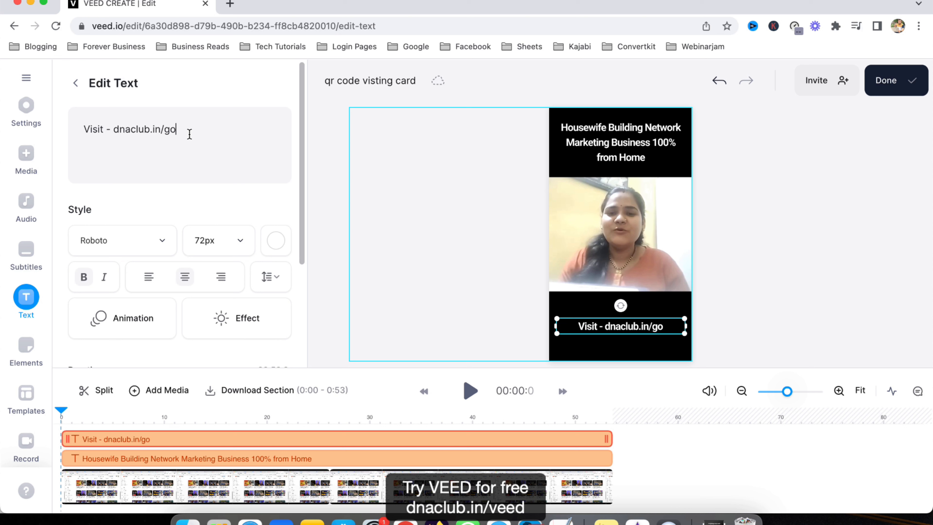
{"action": "type", "text": "ldsetup"}
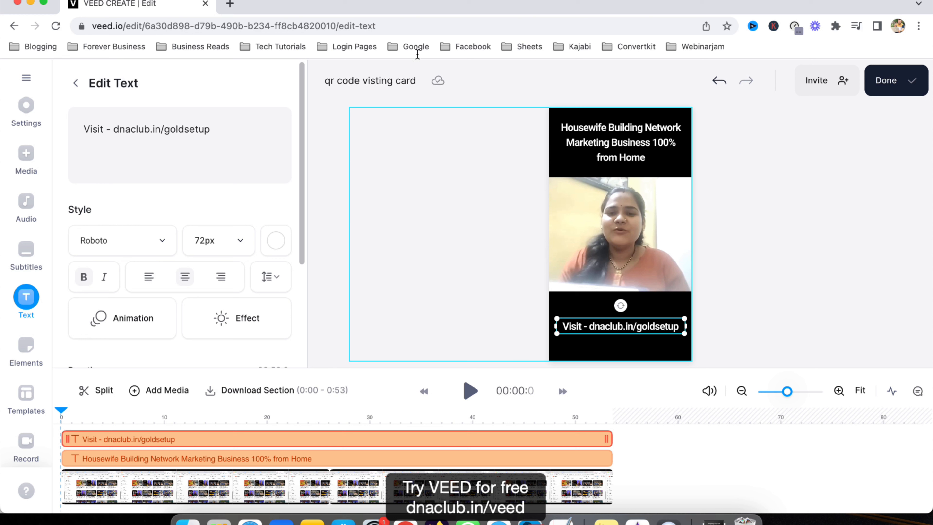
Position the link text lower in the band and paste another copy of it just above
{"action": "left_click_drag", "start_coordinate": [646, 331], "coordinate": [646, 337]}
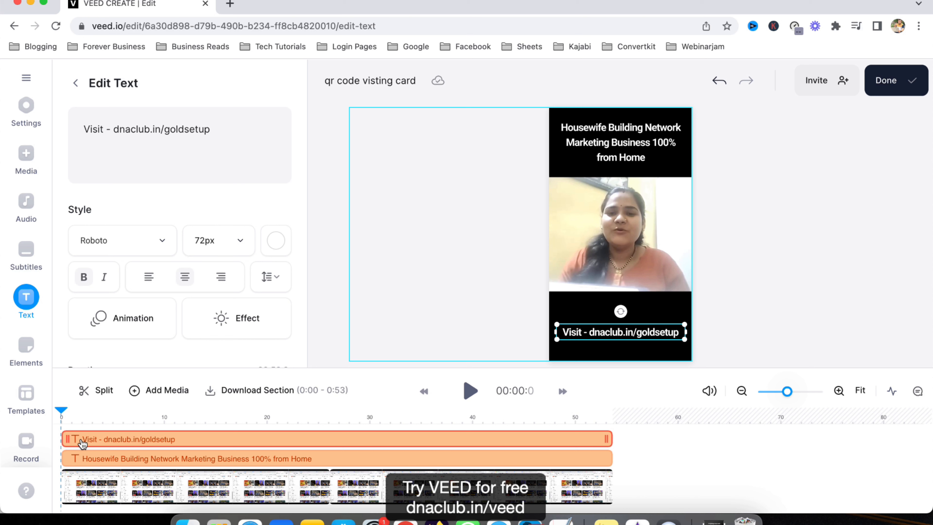
{"action": "left_click_drag", "start_coordinate": [620, 333], "coordinate": [628, 296]}
{"action": "key", "text": "super+v"}
{"action": "left_click", "coordinate": [107, 422]}
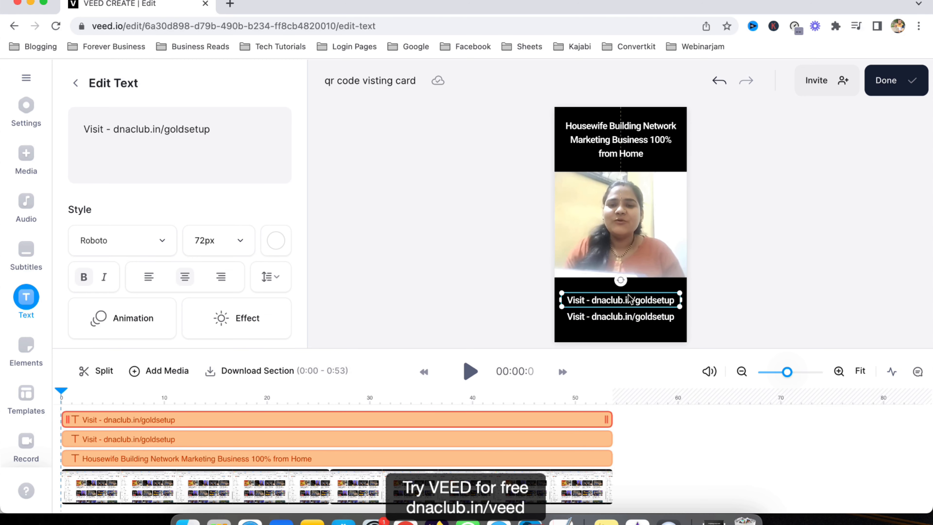
Replace the upper copy's text with the speaker's full name
{"action": "double_click", "coordinate": [101, 122]}
{"action": "left_click_drag", "start_coordinate": [101, 123], "coordinate": [291, 147]}
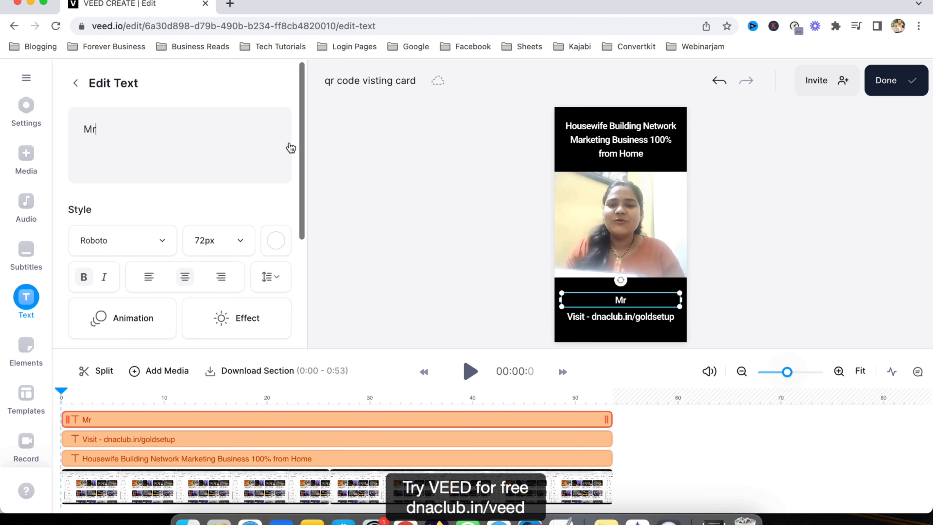
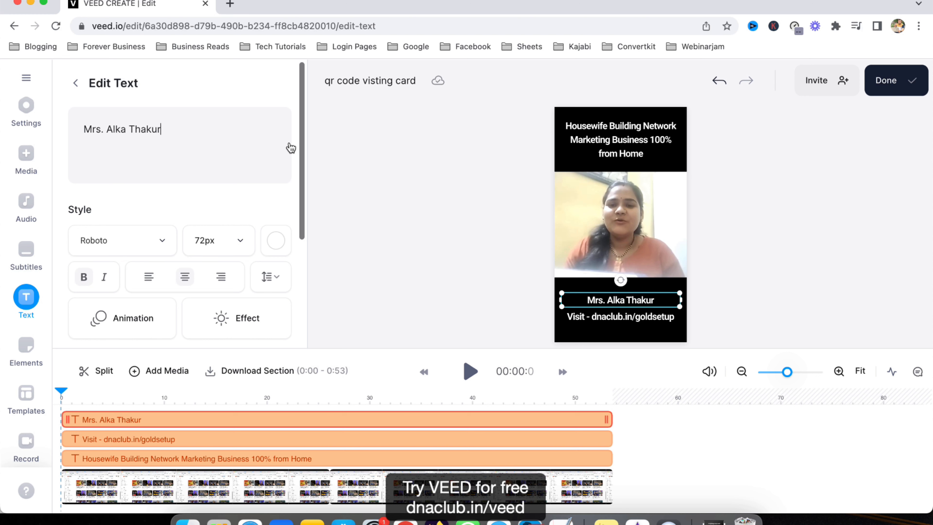
Set the name text's font size to 60px
{"action": "left_click", "coordinate": [245, 250]}
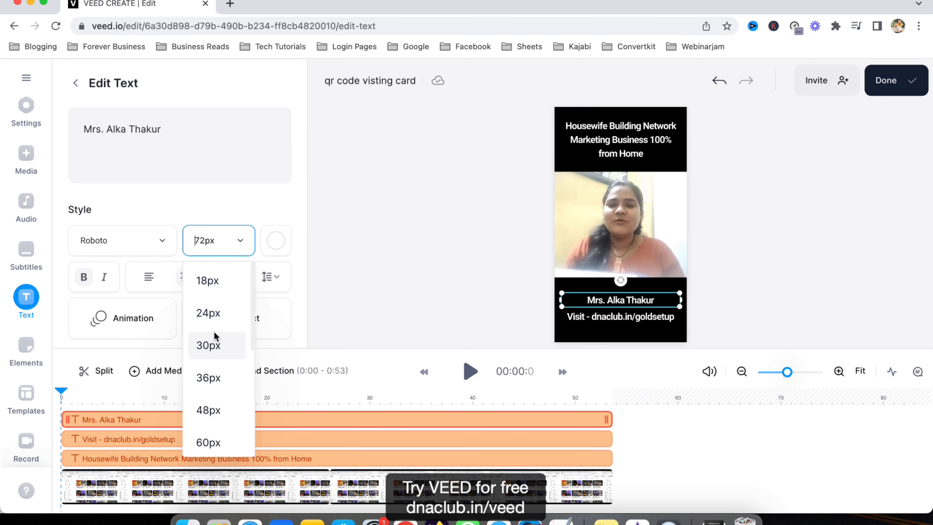
{"action": "scroll", "coordinate": [214, 349], "scroll_direction": "down", "scroll_amount": 1}
{"action": "left_click", "coordinate": [213, 404]}
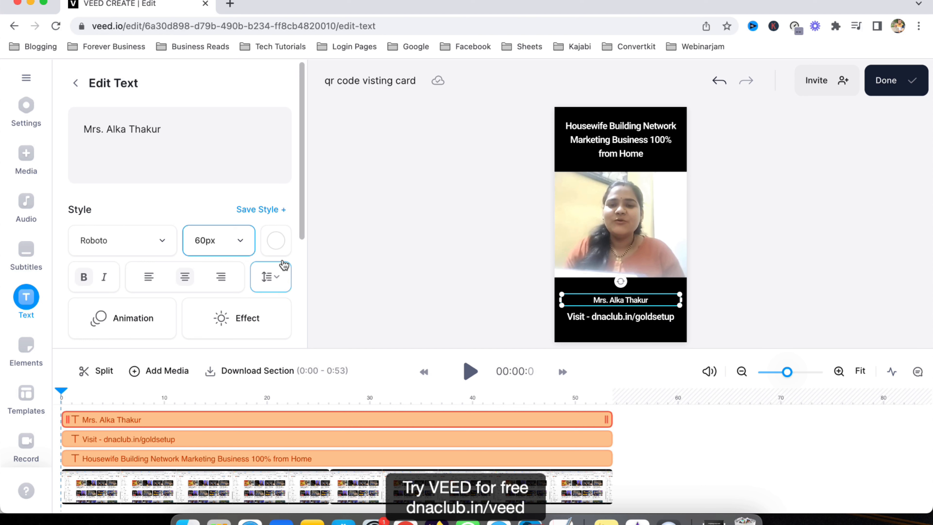
Color the name text yellow (#ffe069)
{"action": "left_click", "coordinate": [279, 240]}
{"action": "left_click", "coordinate": [135, 333]}
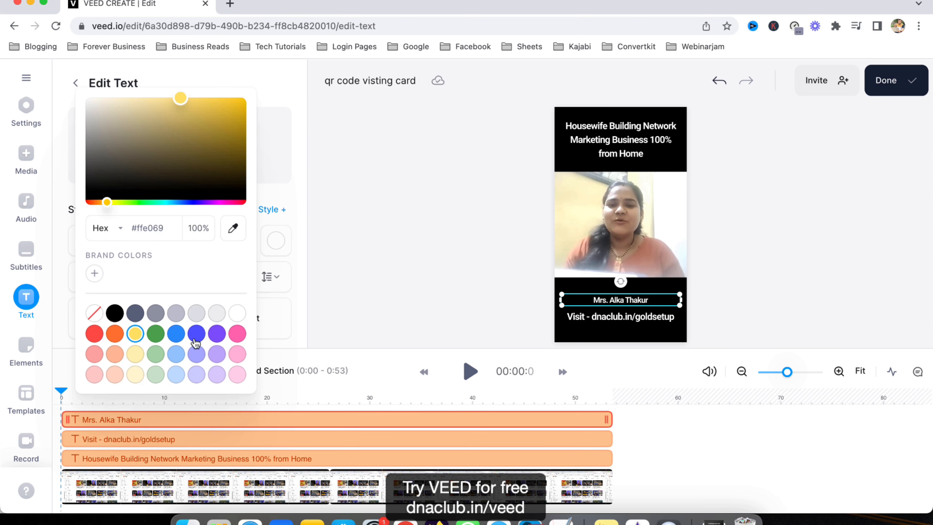
{"action": "left_click", "coordinate": [781, 281]}
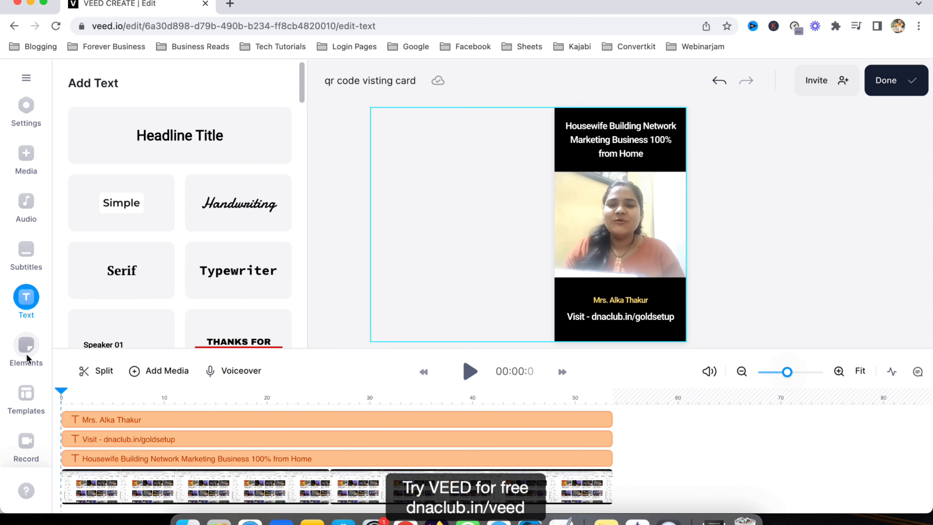
Add a rounded progress bar element and place it along the bottom edge of the video above the name
{"action": "left_click", "coordinate": [32, 363]}
{"action": "scroll", "coordinate": [138, 300], "scroll_direction": "down", "scroll_amount": 5}
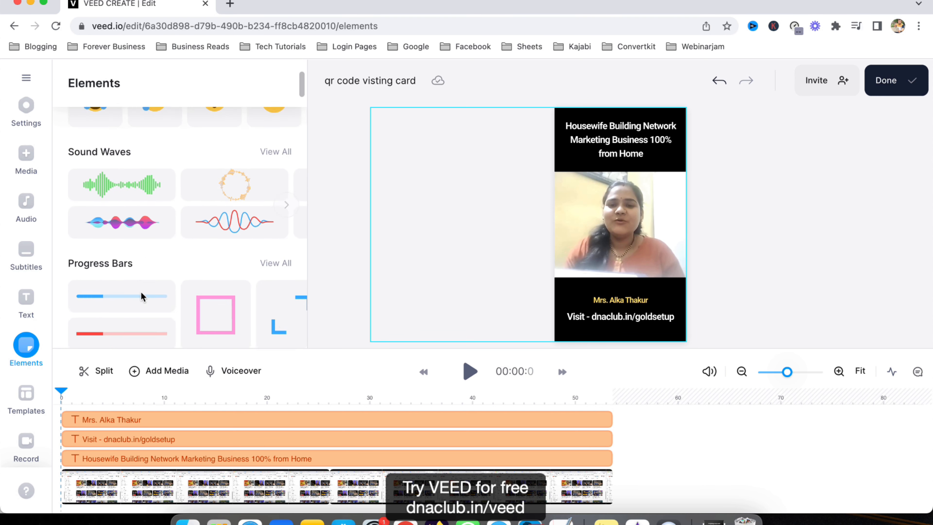
{"action": "left_click", "coordinate": [125, 239]}
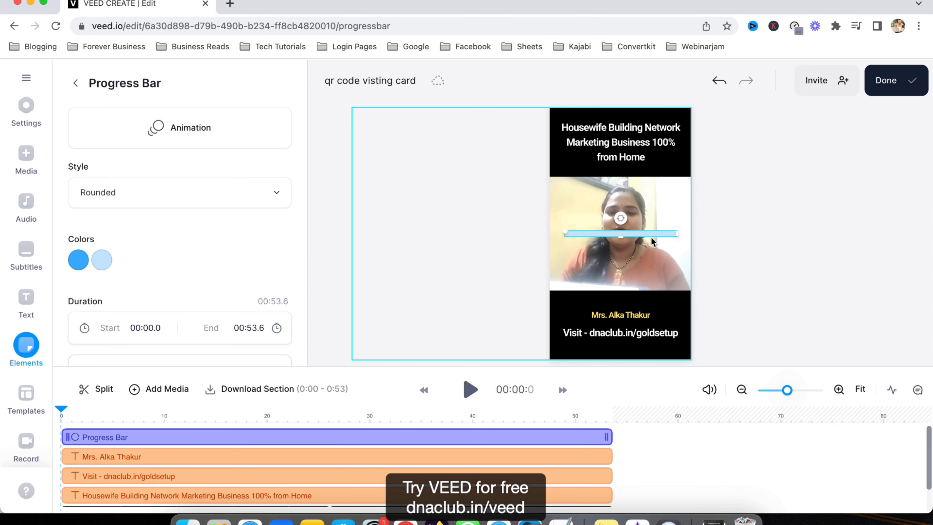
{"action": "left_click_drag", "start_coordinate": [652, 235], "coordinate": [688, 293]}
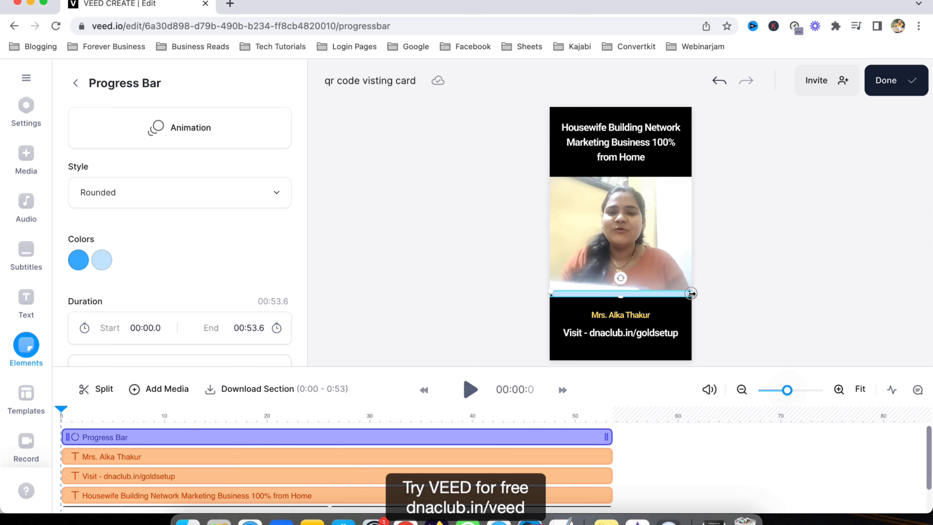
Enlarge the link text box to about 78px
{"action": "left_click", "coordinate": [626, 310]}
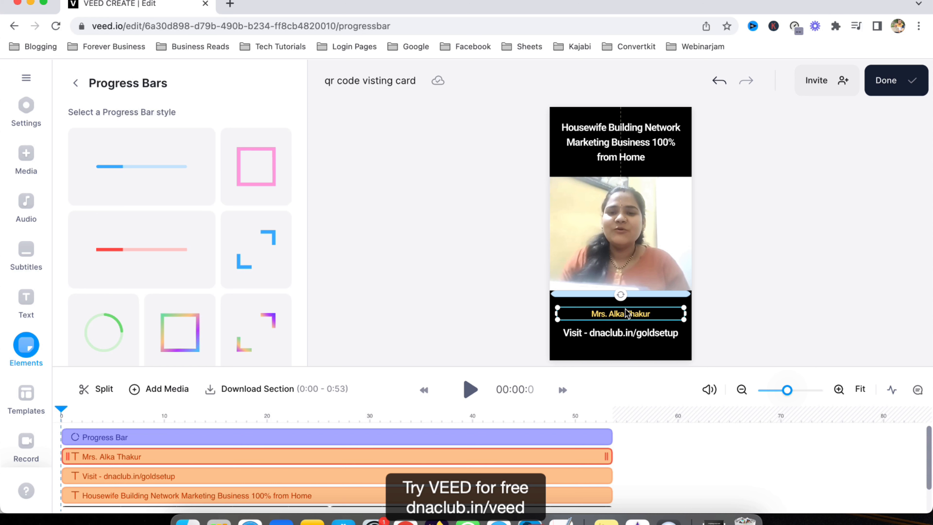
{"action": "left_click", "coordinate": [639, 333]}
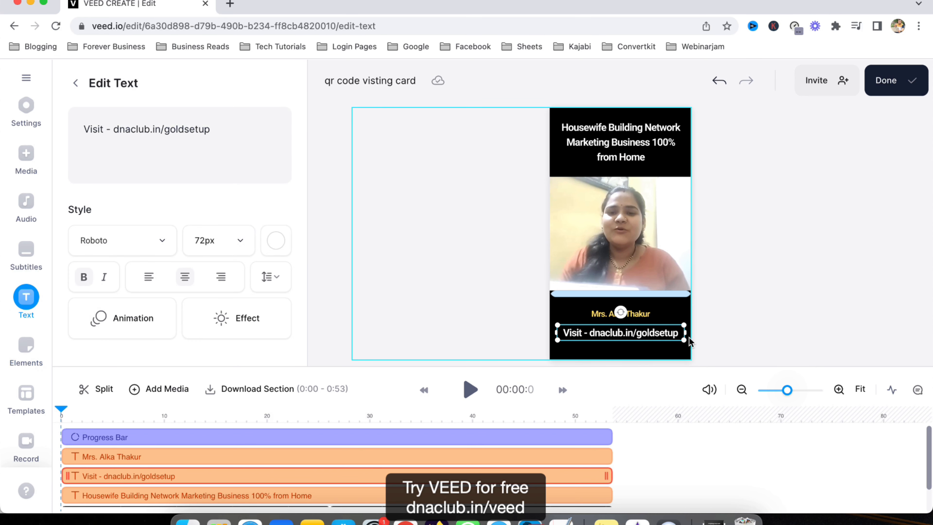
{"action": "left_click_drag", "start_coordinate": [686, 333], "coordinate": [690, 334]}
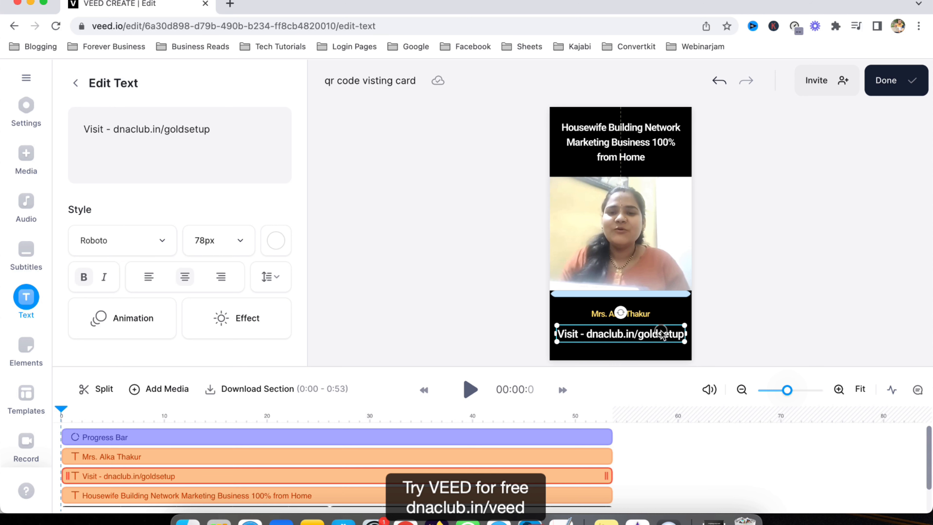
Toggle bold formatting on the headline text
{"action": "left_click", "coordinate": [604, 141]}
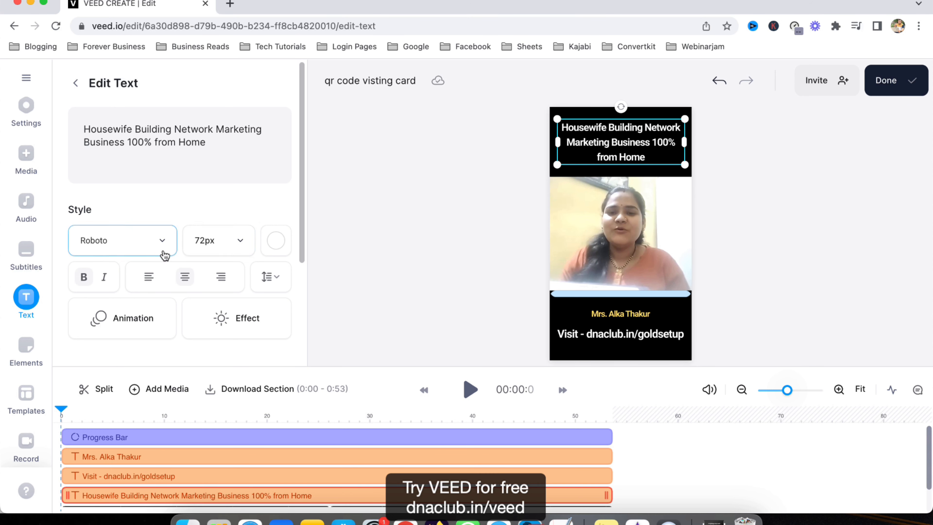
{"action": "left_click", "coordinate": [83, 278]}
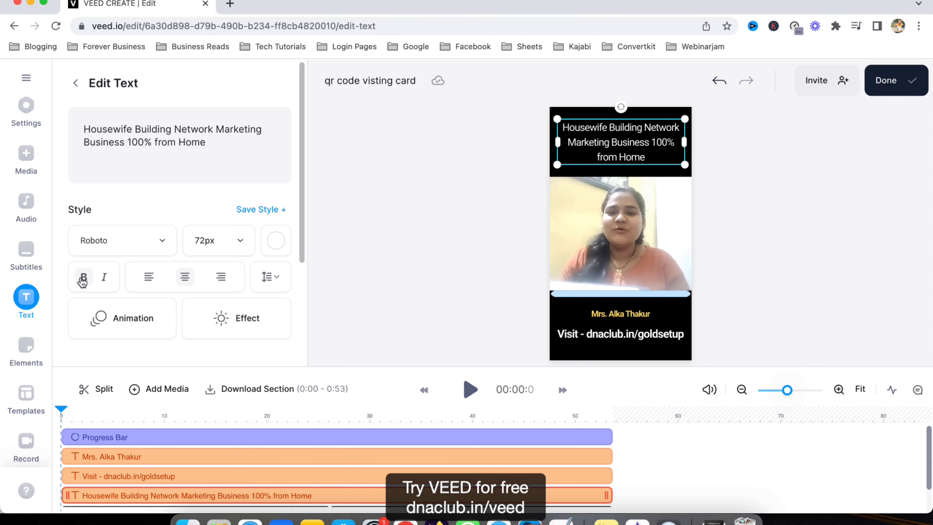
{"action": "left_click", "coordinate": [886, 274]}
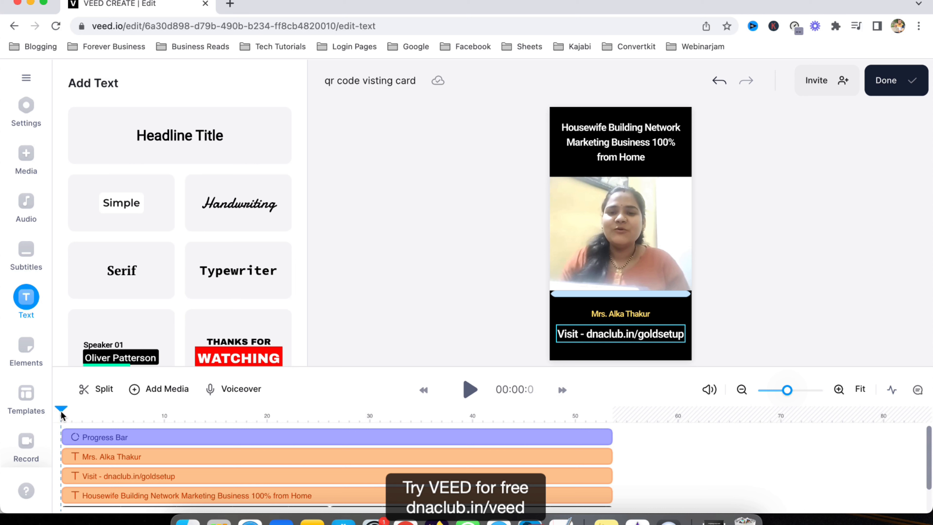
Play the video to preview the finished layout
{"action": "key", "text": "space"}
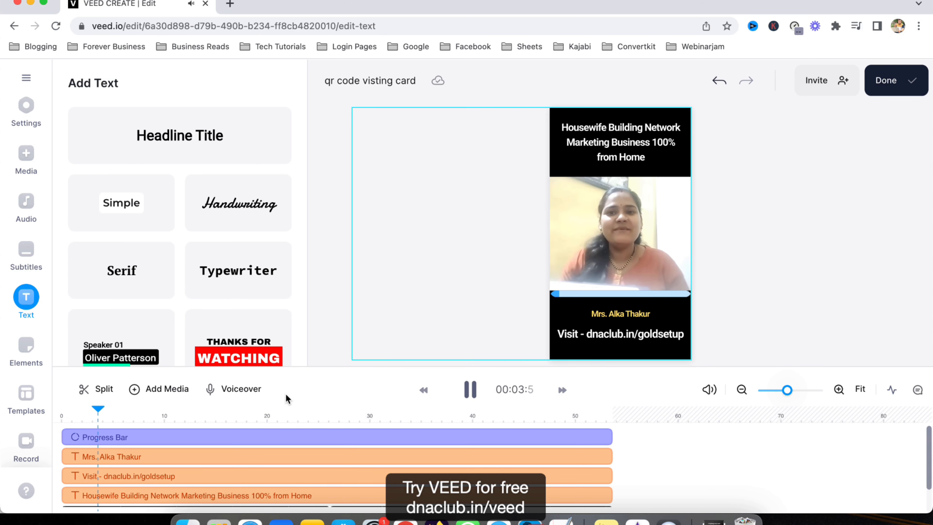
Rewind the preview to the start and set the export quality to HD
{"action": "left_click_drag", "start_coordinate": [99, 410], "coordinate": [77, 405]}
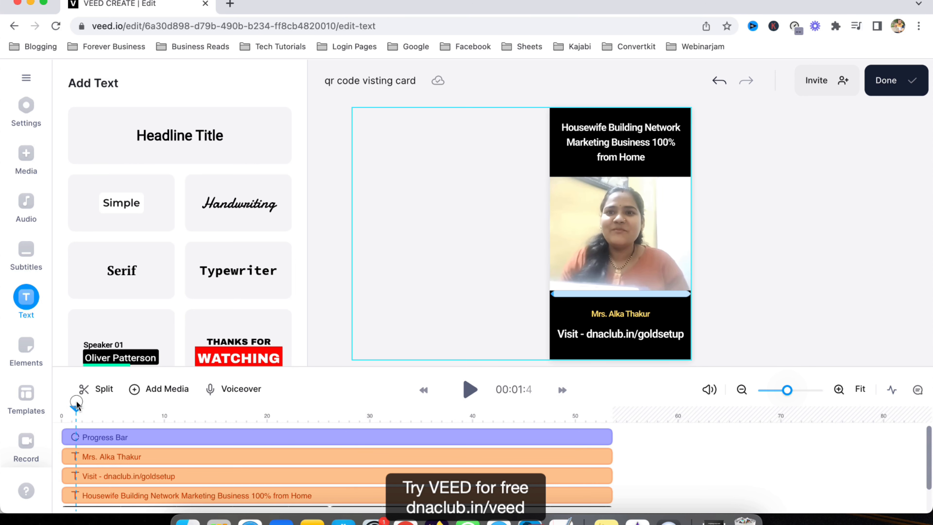
{"action": "left_click", "coordinate": [889, 88]}
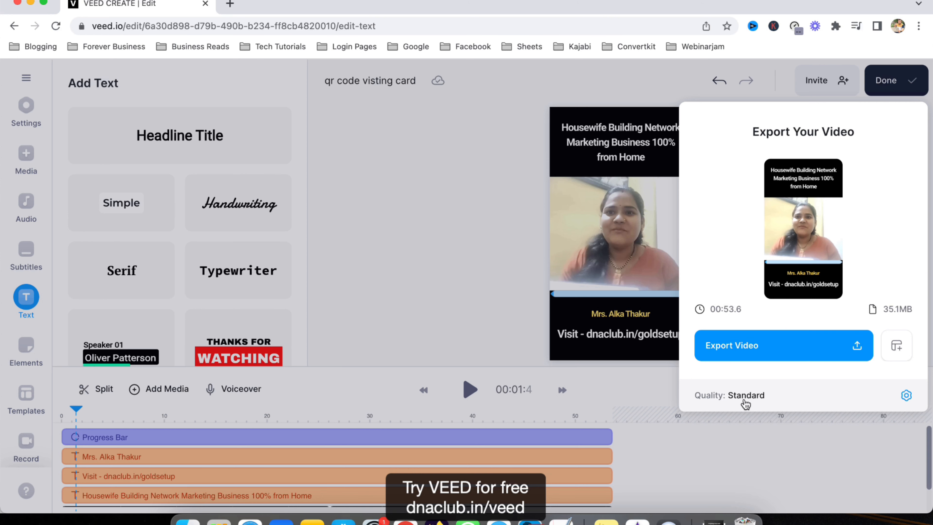
{"action": "left_click", "coordinate": [767, 399]}
{"action": "left_click", "coordinate": [760, 205]}
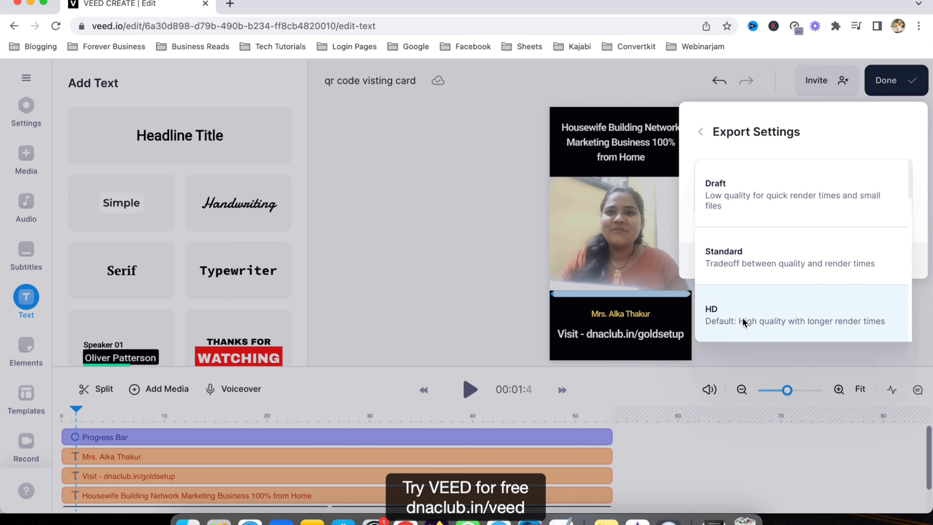
{"action": "scroll", "coordinate": [747, 299], "scroll_direction": "down", "scroll_amount": 2}
{"action": "scroll", "coordinate": [748, 298], "scroll_direction": "down", "scroll_amount": 1}
{"action": "scroll", "coordinate": [761, 299], "scroll_direction": "down", "scroll_amount": 1}
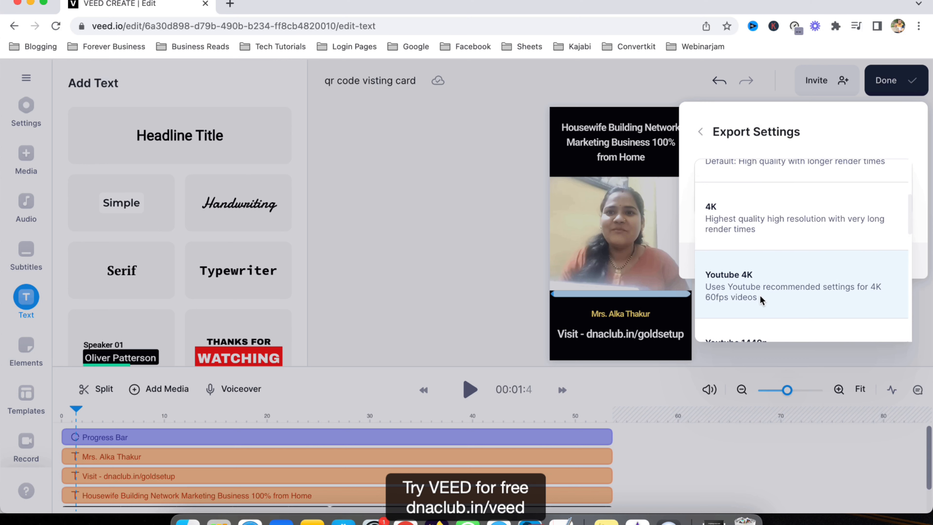
{"action": "scroll", "coordinate": [760, 298], "scroll_direction": "up", "scroll_amount": 3}
{"action": "left_click", "coordinate": [756, 267]}
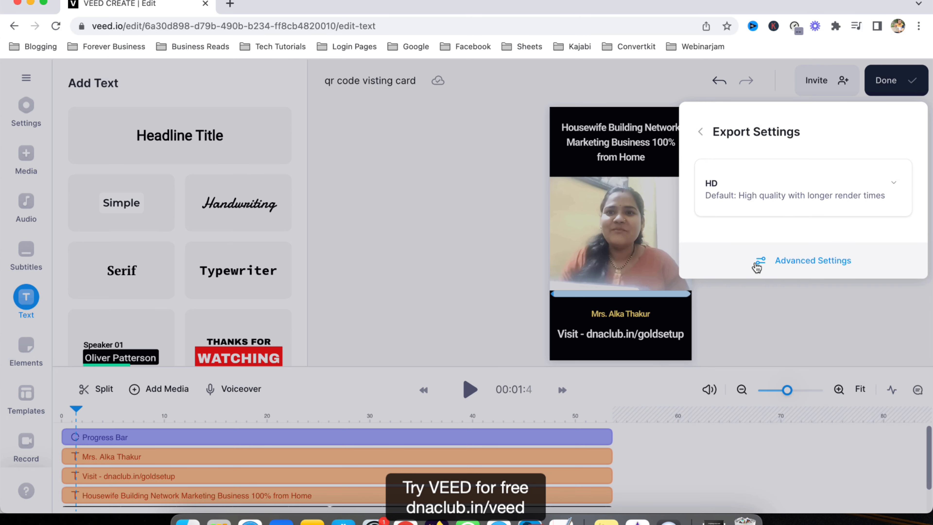
{"action": "left_click", "coordinate": [702, 131]}
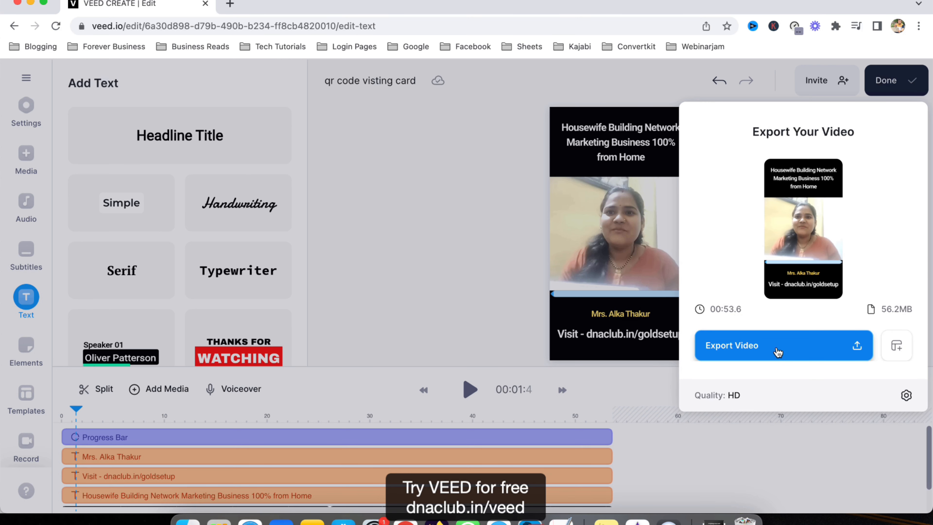
Export the video and close the email notification prompt while it renders
{"action": "left_click", "coordinate": [778, 352]}
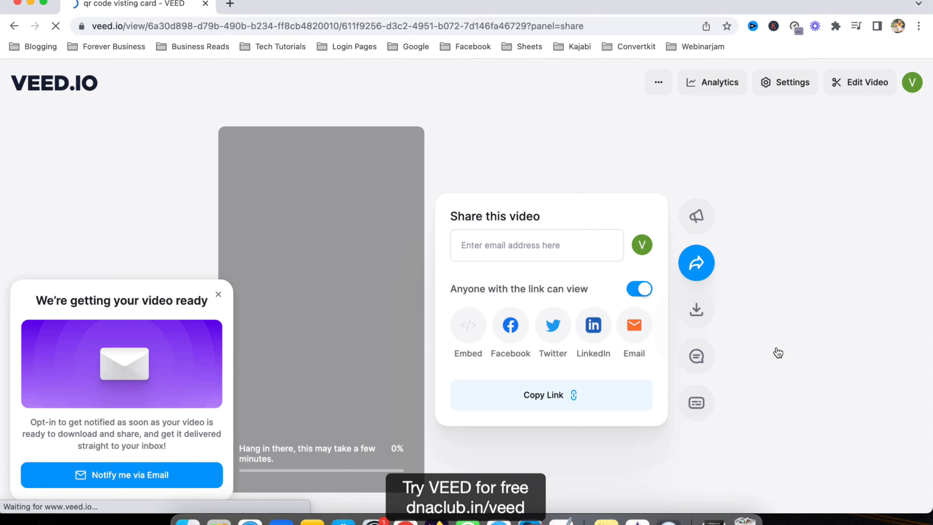
{"action": "left_click", "coordinate": [219, 297]}
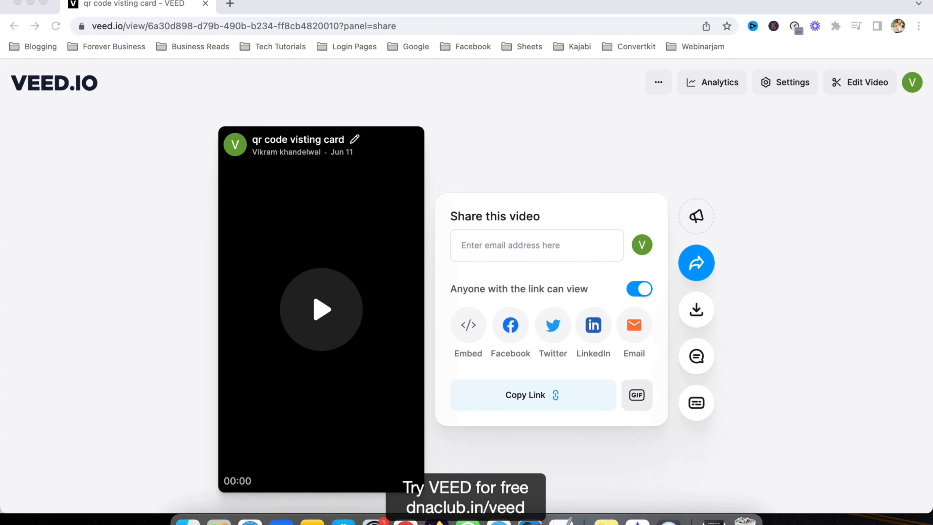
{"action": "left_click", "coordinate": [820, 302]}
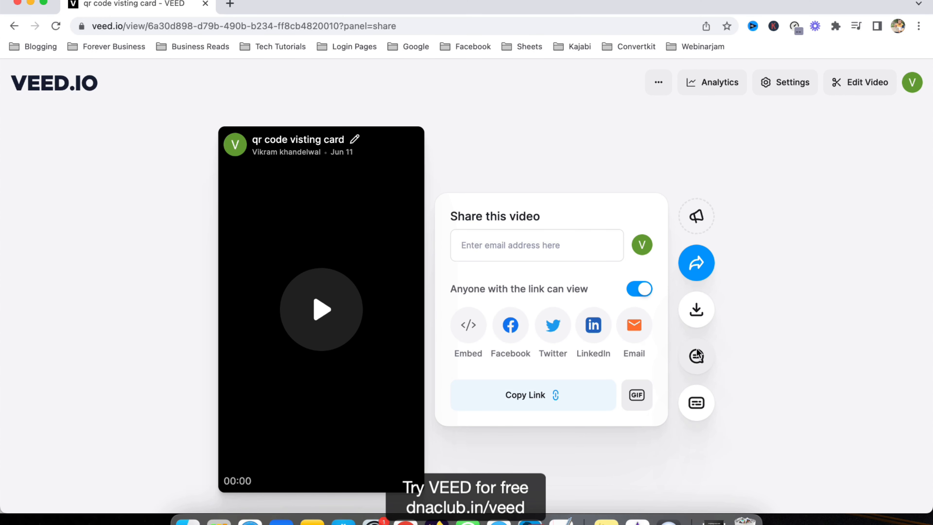
Download the exported video in MP4 format
{"action": "left_click", "coordinate": [696, 312]}
{"action": "left_click", "coordinate": [497, 334]}
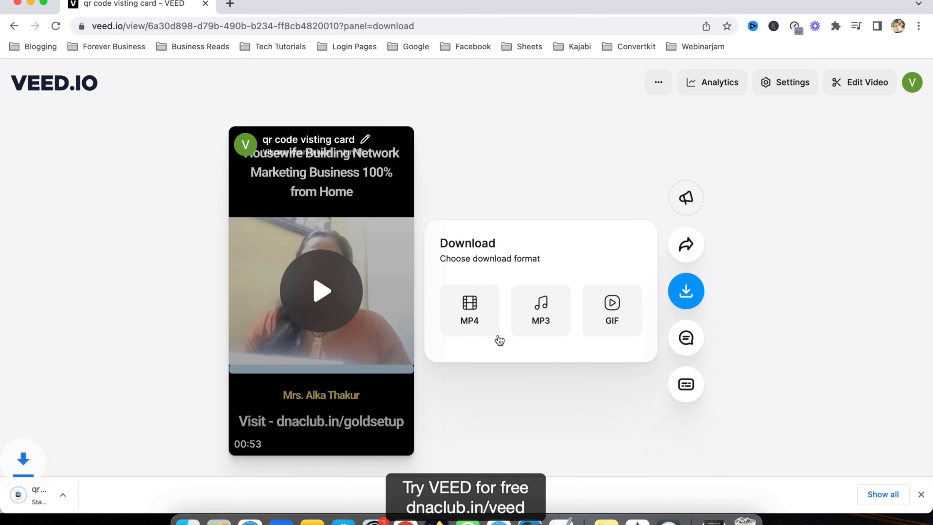